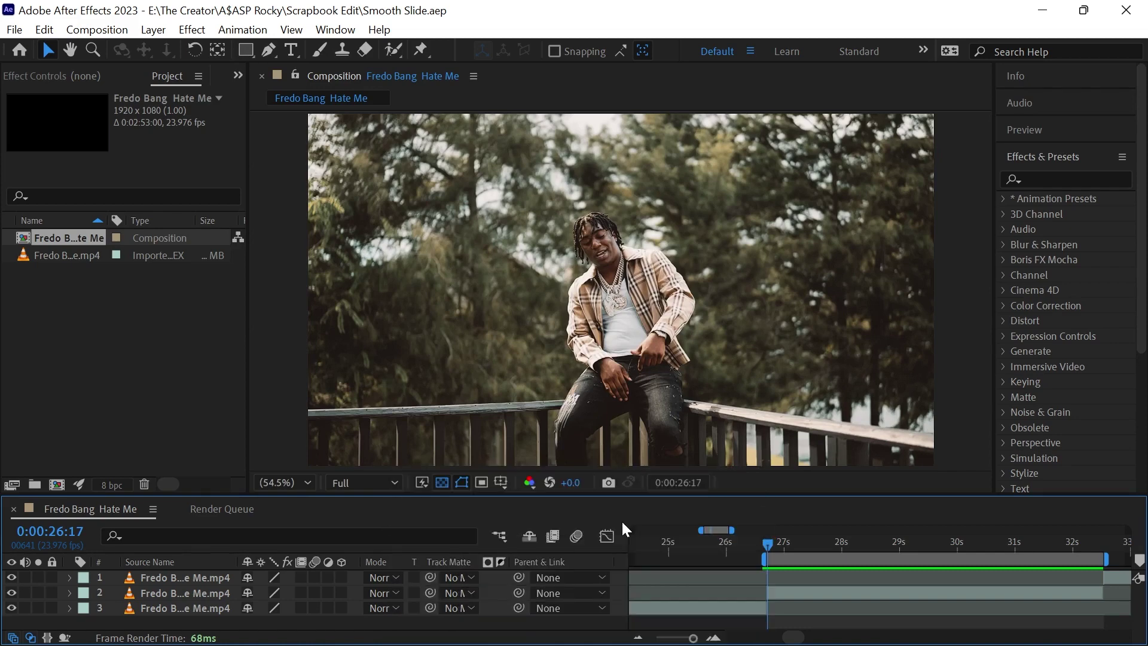
- Paint a Roto Brush matte over layer 2's seated man, covering leg and hair, refining edges
{"action": "left_click", "coordinate": [393, 51]}
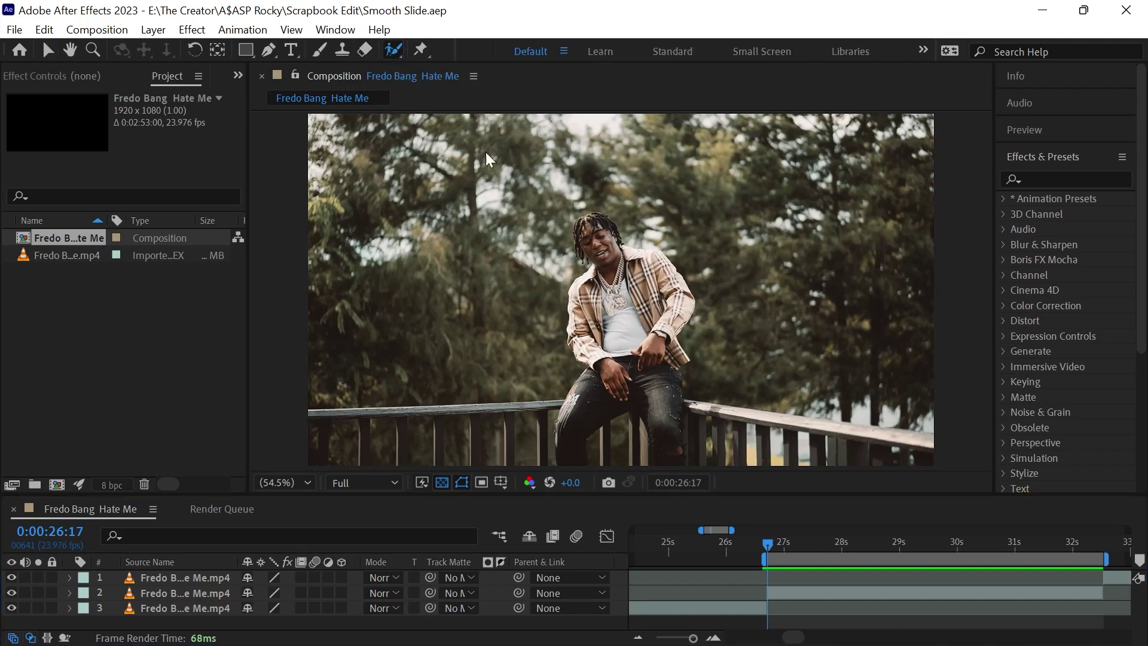
{"action": "double_click", "coordinate": [707, 391]}
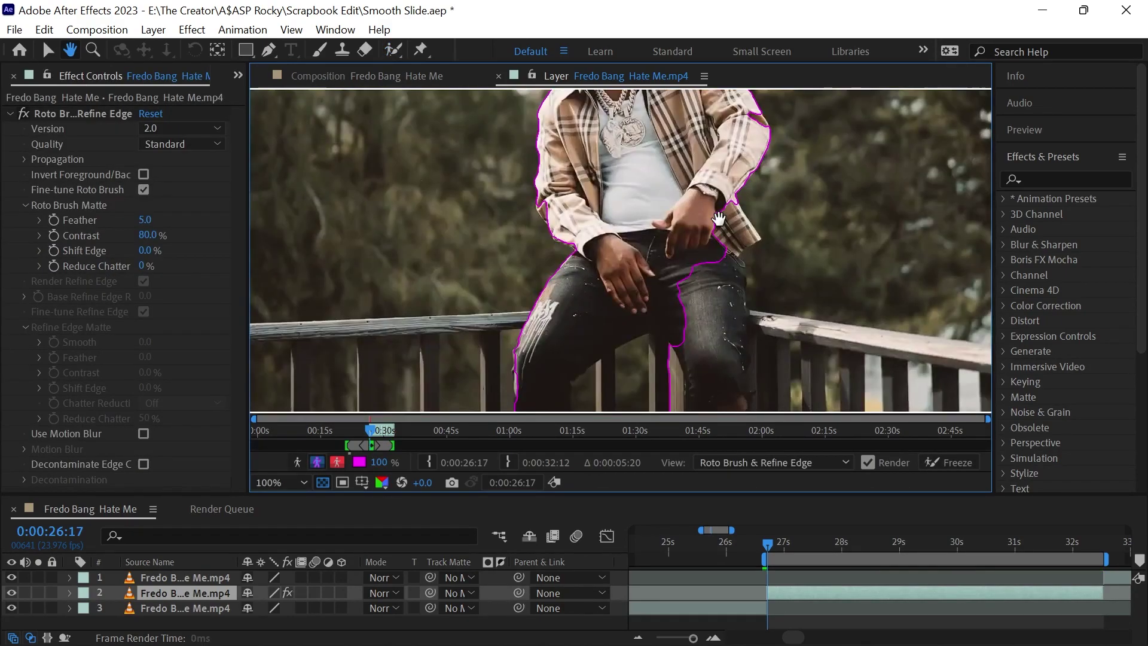
{"action": "left_click_drag", "start_coordinate": [713, 215], "coordinate": [723, 363]}
{"action": "scroll", "coordinate": [578, 148], "scroll_direction": "up", "scroll_amount": 1}
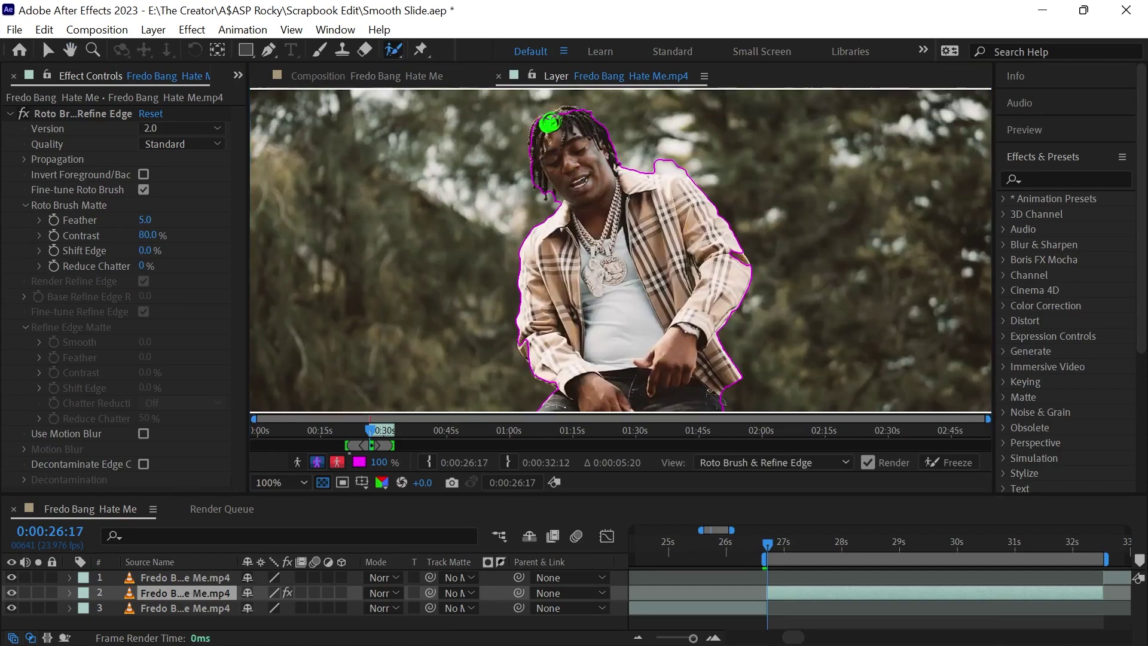
{"action": "left_click_drag", "start_coordinate": [551, 122], "coordinate": [564, 170]}
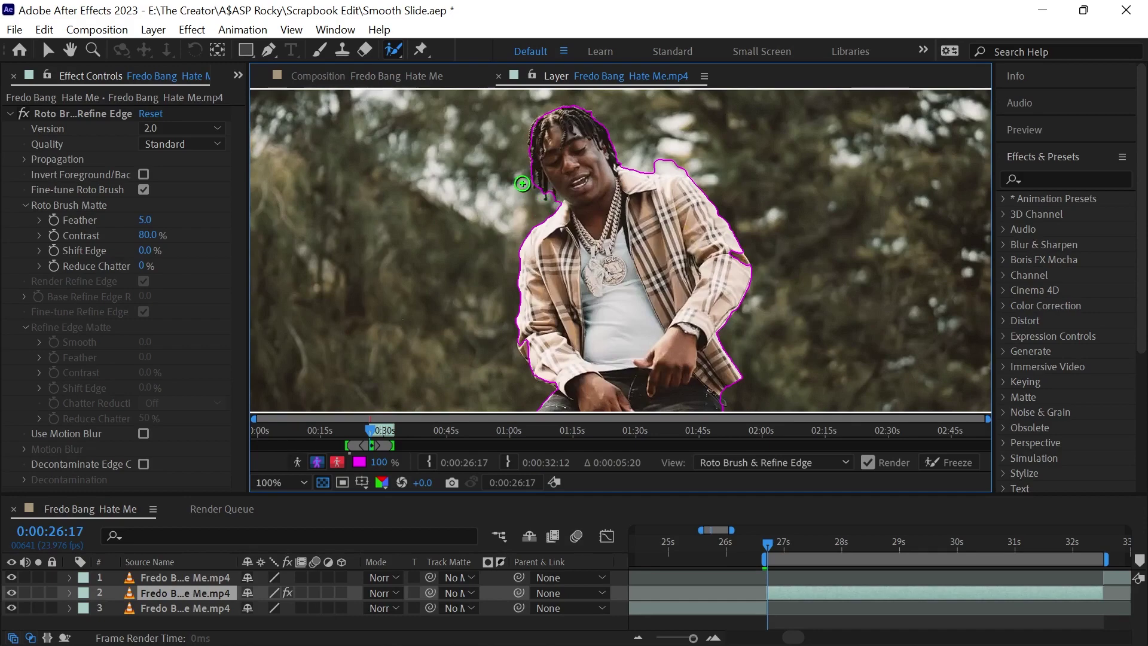
{"action": "scroll", "coordinate": [663, 171], "scroll_direction": "up", "scroll_amount": 2}
{"action": "scroll", "coordinate": [664, 170], "scroll_direction": "down", "scroll_amount": 3}
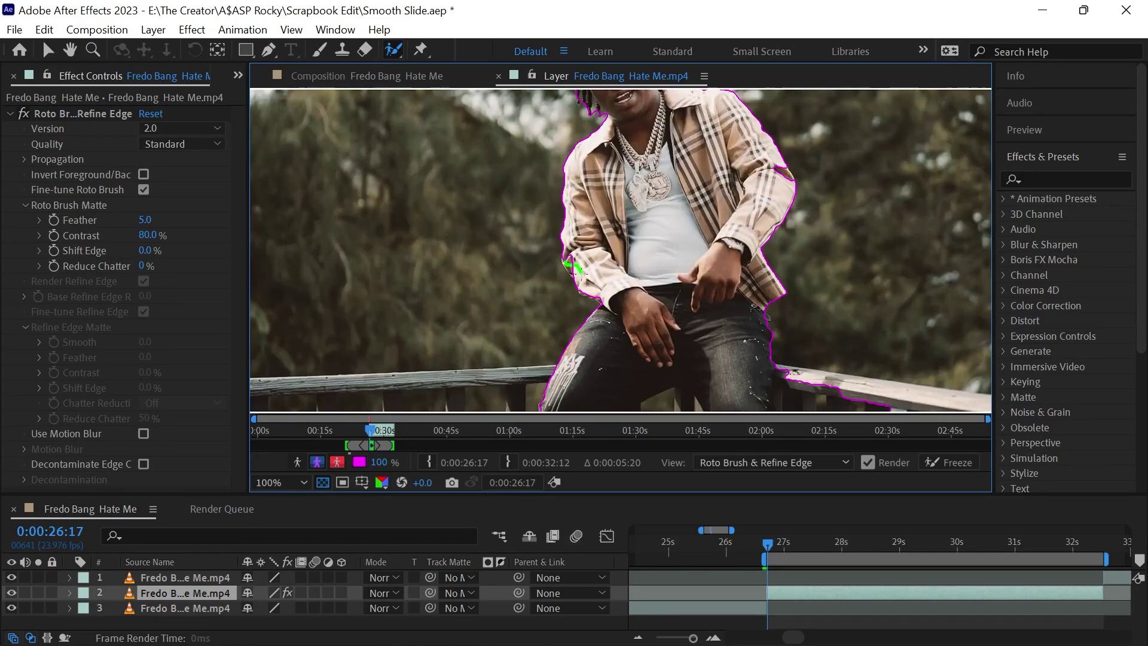
{"action": "scroll", "coordinate": [665, 251], "scroll_direction": "down", "scroll_amount": 3}
{"action": "left_click_drag", "start_coordinate": [789, 287], "coordinate": [790, 386]}
{"action": "scroll", "coordinate": [628, 251], "scroll_direction": "up", "scroll_amount": 2}
{"action": "left_click_drag", "start_coordinate": [449, 126], "coordinate": [467, 251]}
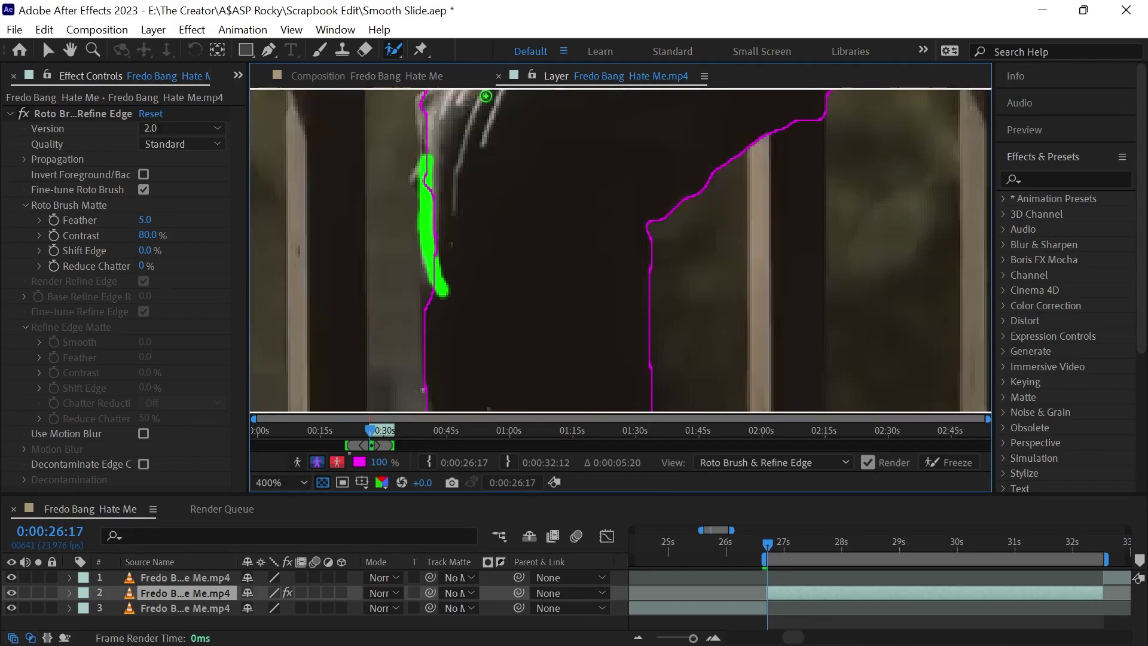
{"action": "scroll", "coordinate": [628, 252], "scroll_direction": "up", "scroll_amount": 3}
{"action": "scroll", "coordinate": [611, 269], "scroll_direction": "up", "scroll_amount": 3}
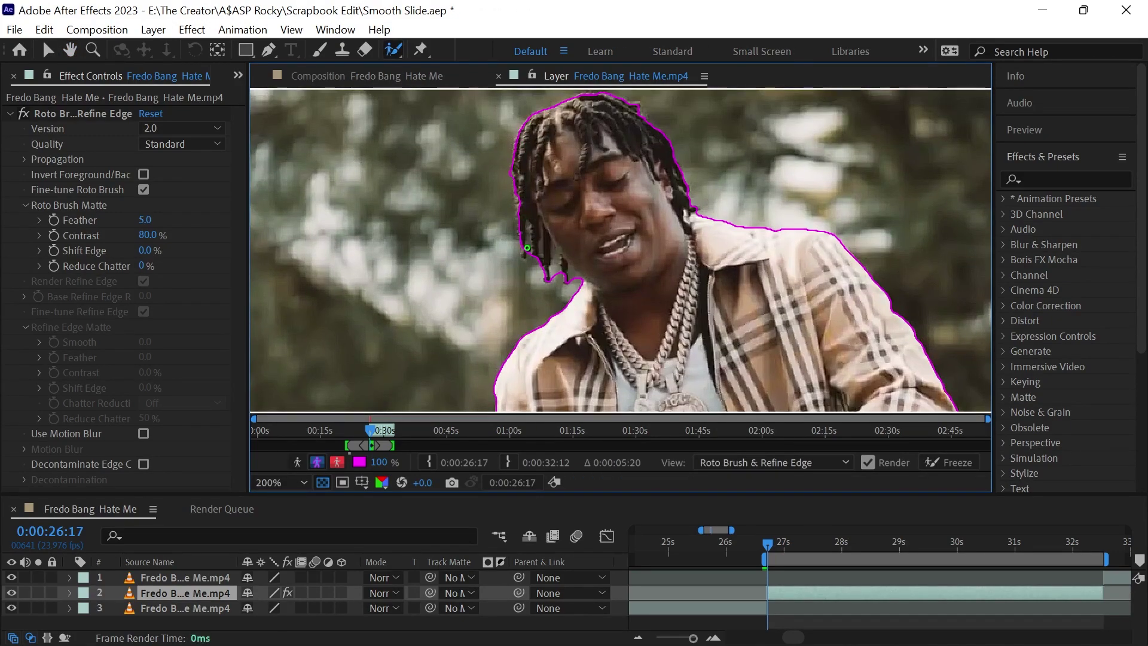
{"action": "scroll", "coordinate": [612, 269], "scroll_direction": "down", "scroll_amount": 4}
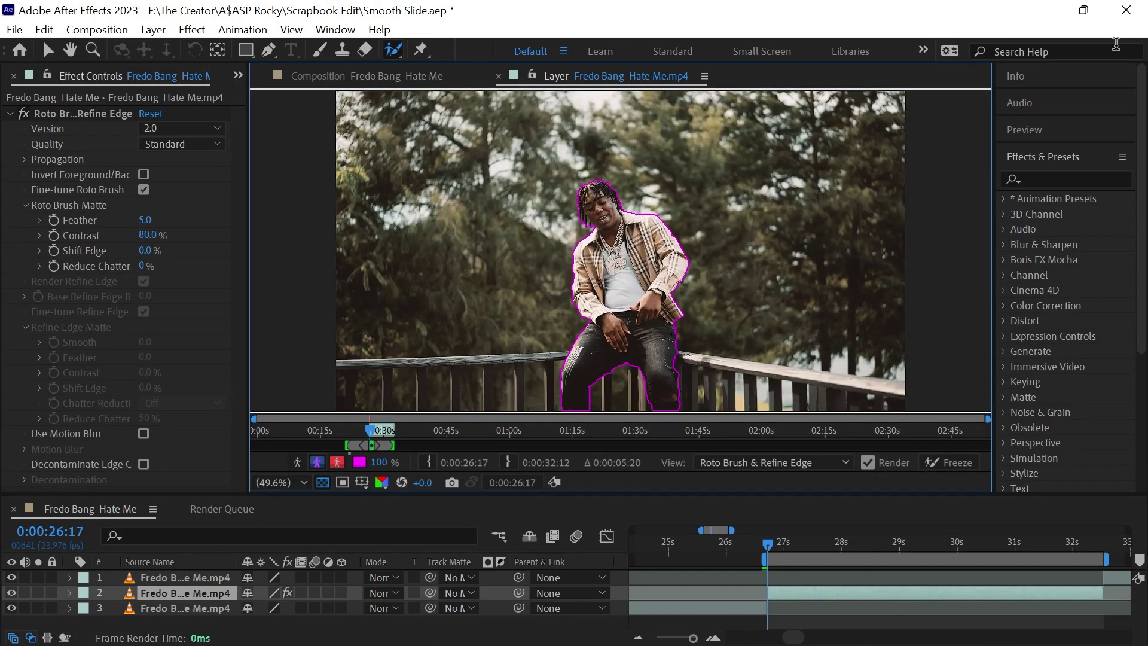
- Propagate the Roto Brush matte forward with Next Frame steps and playback, checking the outline
{"action": "left_click", "coordinate": [1025, 130]}
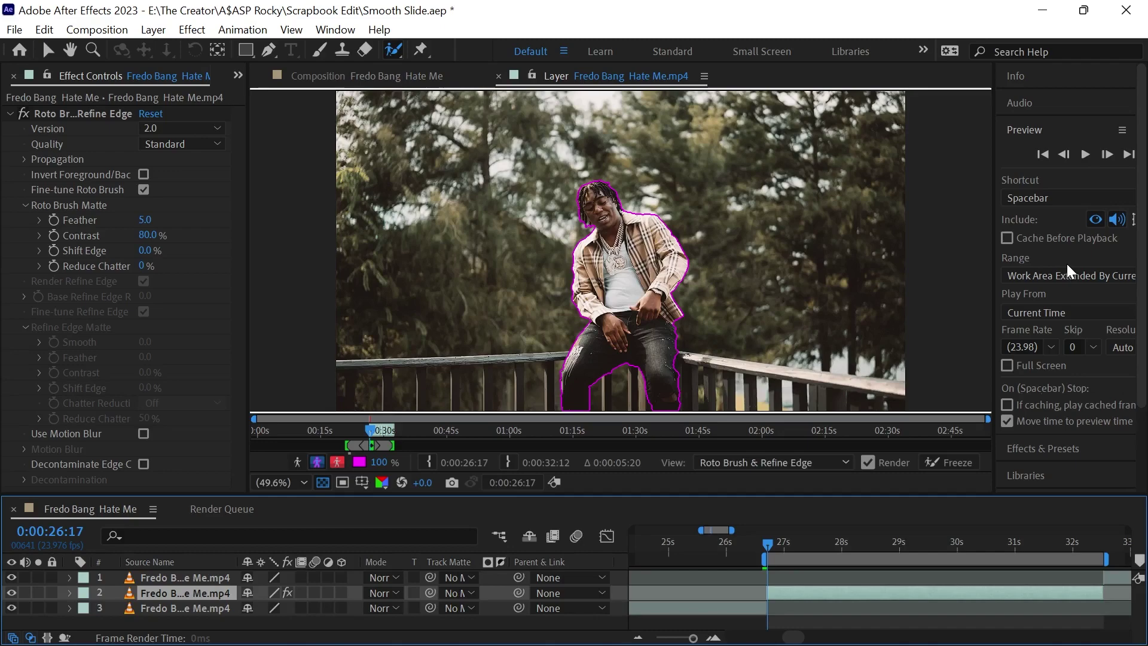
{"action": "left_click", "coordinate": [1107, 155]}
{"action": "left_click", "coordinate": [1106, 155]}
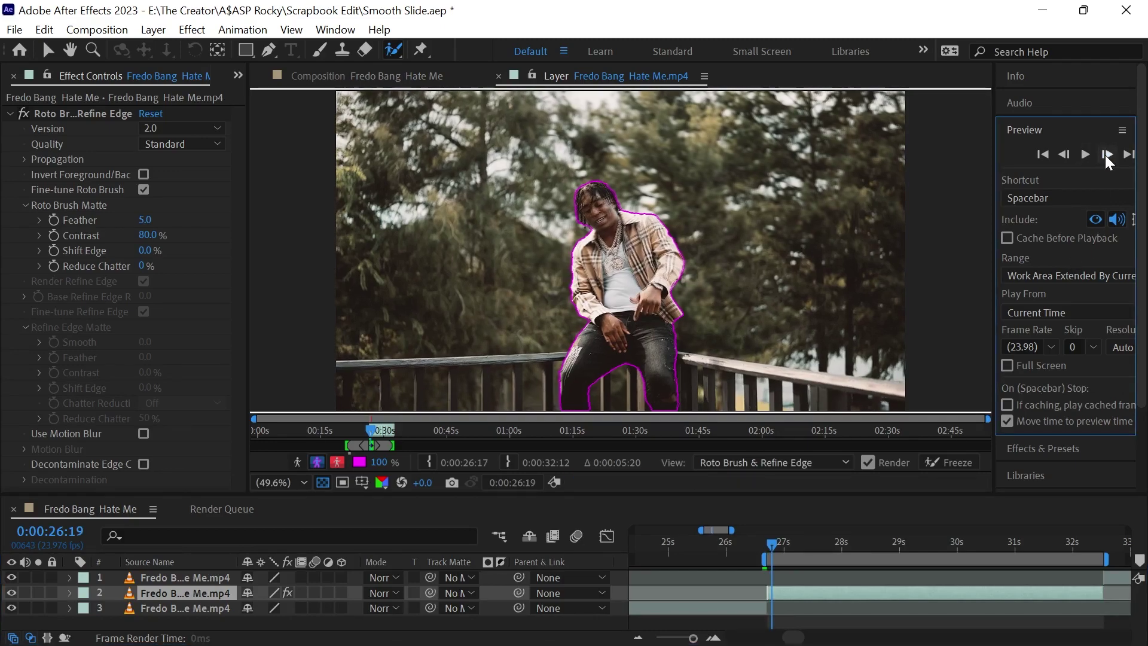
{"action": "key", "text": "space"}
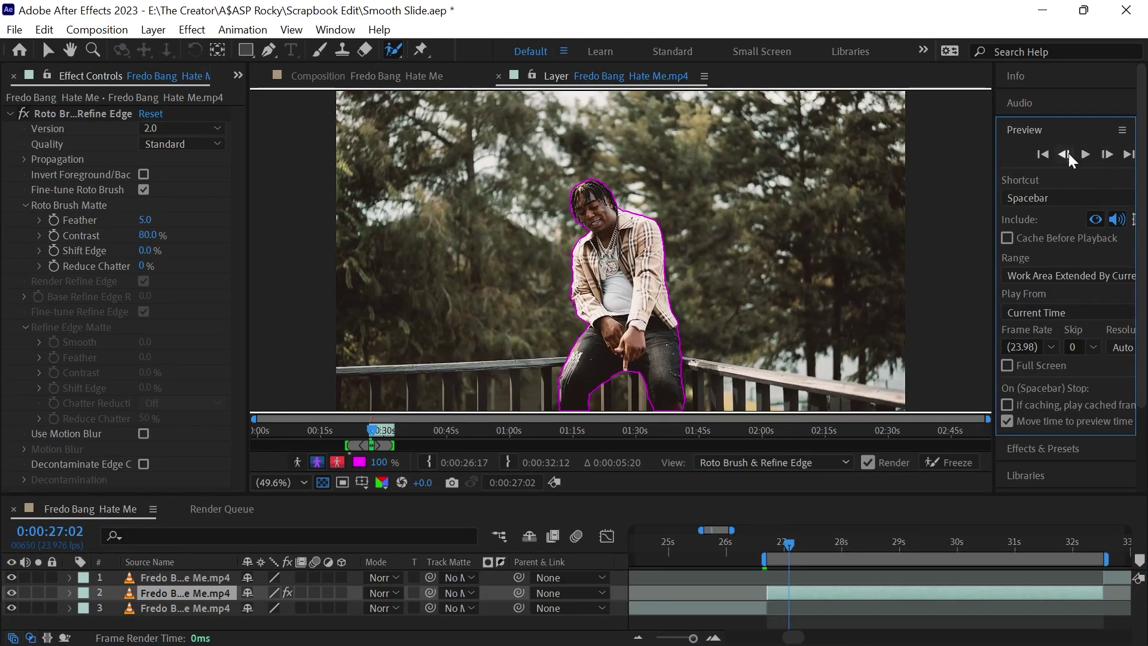
{"action": "scroll", "coordinate": [688, 366], "scroll_direction": "up", "scroll_amount": 2}
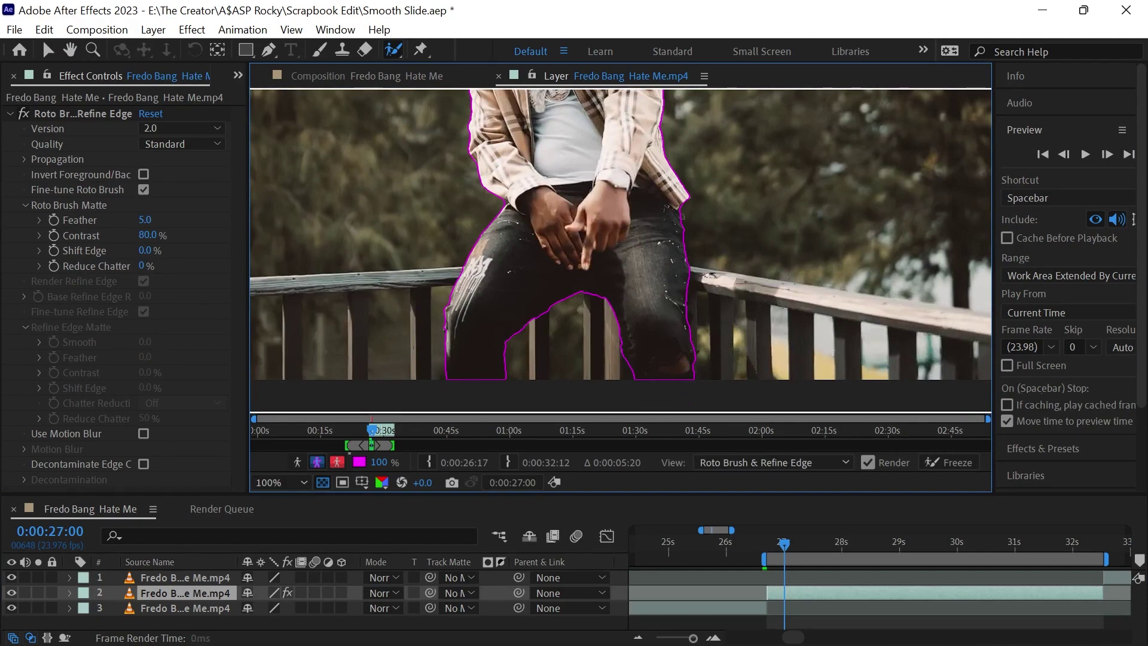
{"action": "scroll", "coordinate": [689, 269], "scroll_direction": "down", "scroll_amount": 2}
{"action": "left_click", "coordinate": [1107, 155]}
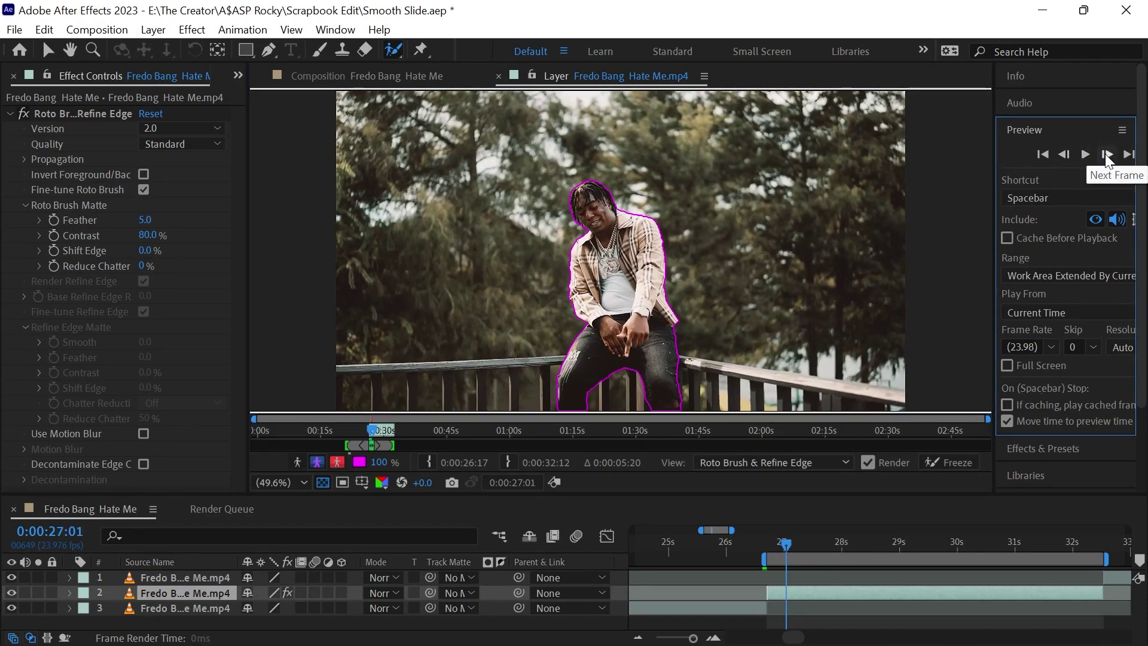
{"action": "left_click", "coordinate": [1106, 155]}
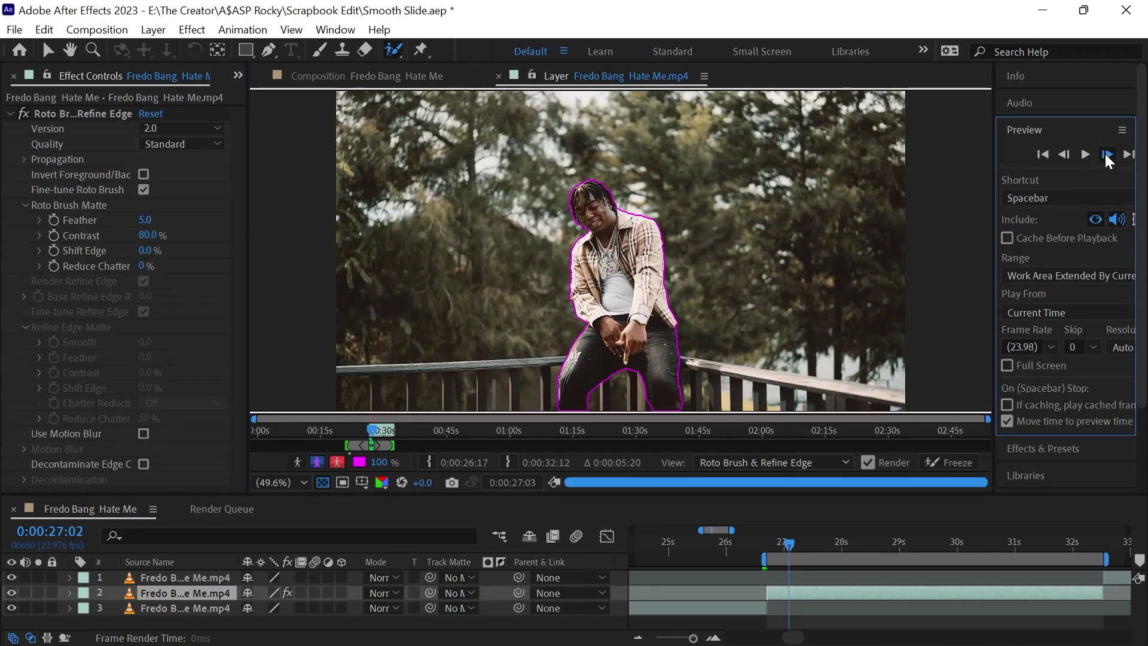
{"action": "left_click", "coordinate": [1107, 154]}
{"action": "key", "text": "space"}
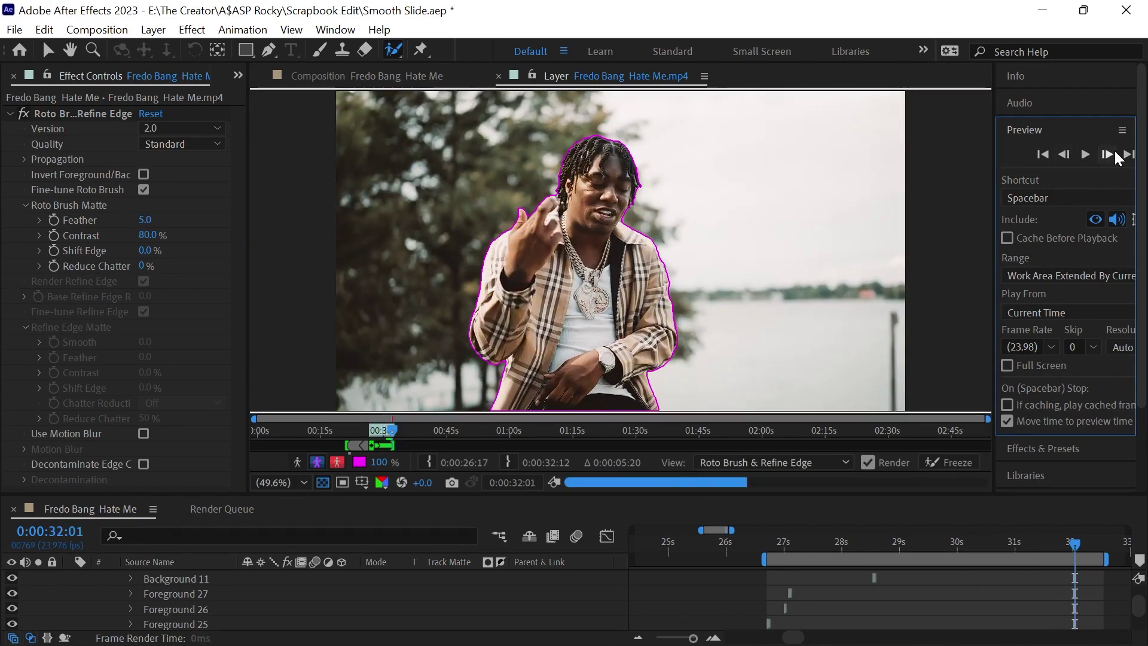
- Freeze the matte, duplicate layer 2, and delete Roto Brush & Refine Edge from layer 3
{"action": "left_click", "coordinate": [949, 462]}
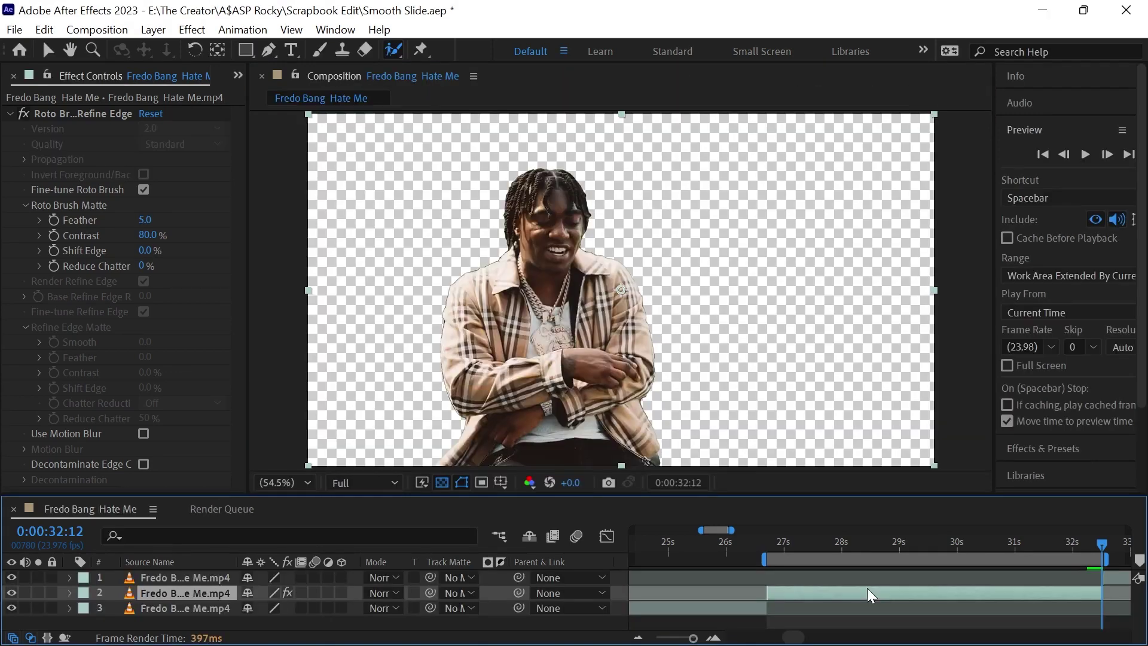
{"action": "key", "text": "ctrl+d"}
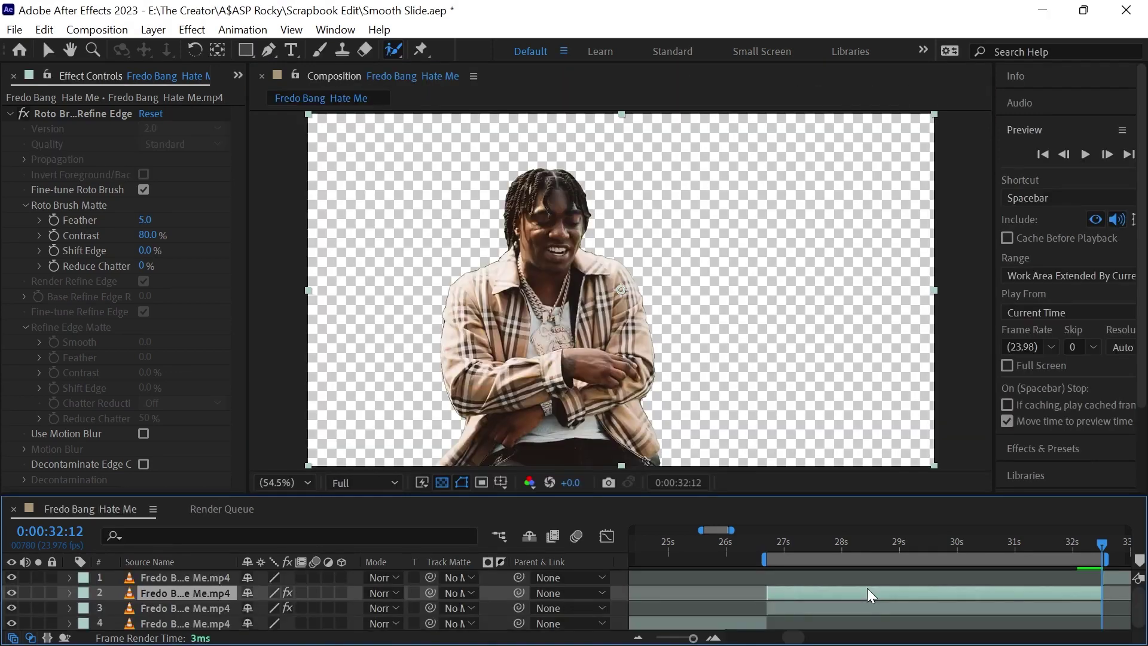
{"action": "left_click", "coordinate": [783, 612]}
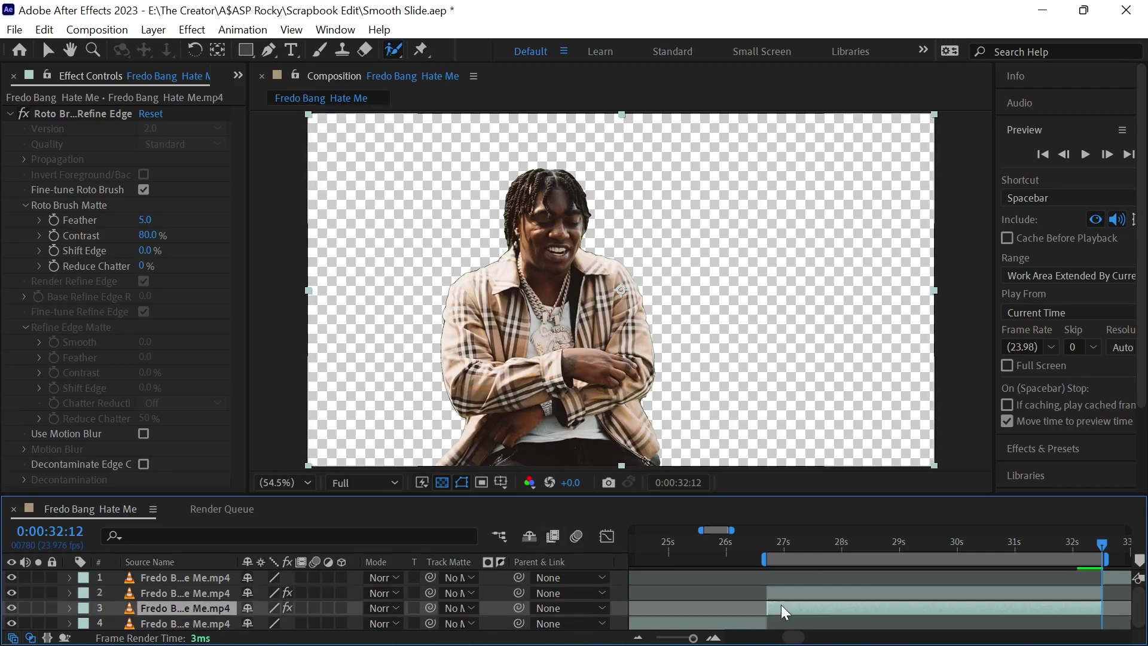
{"action": "left_click", "coordinate": [171, 115]}
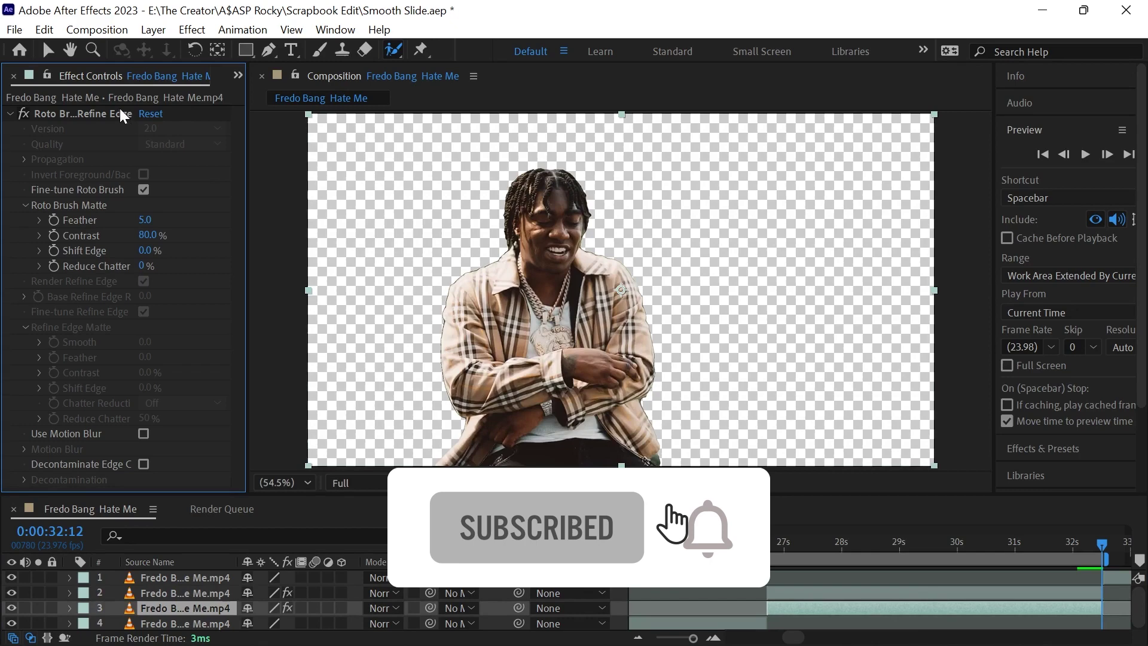
{"action": "left_click", "coordinate": [119, 108]}
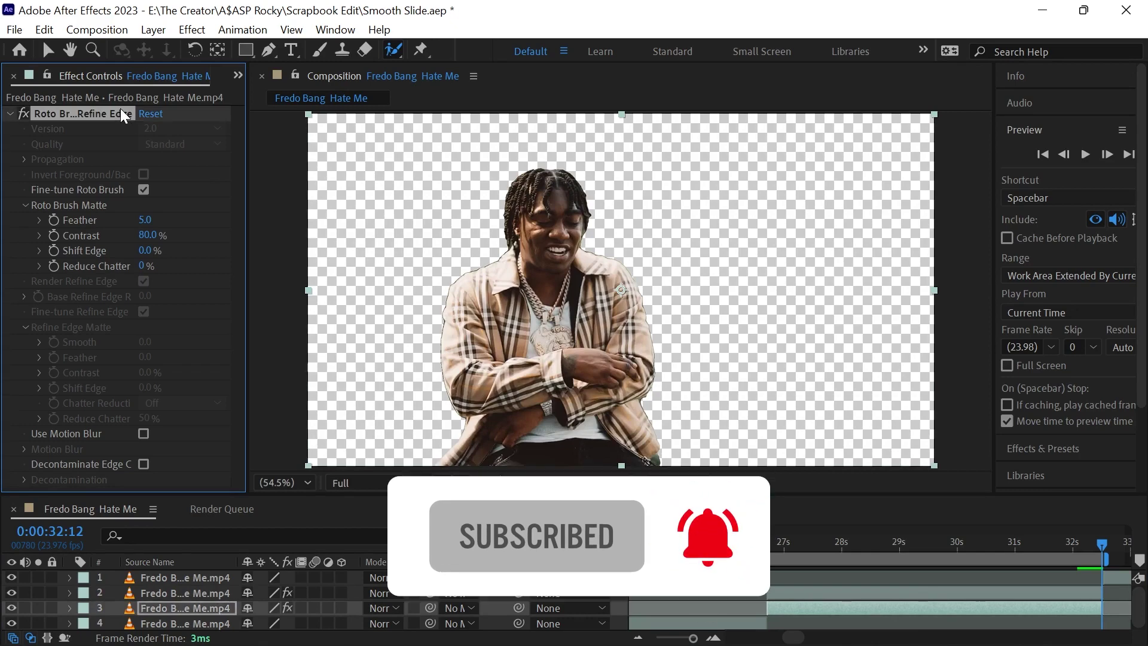
{"action": "key", "text": "Delete"}
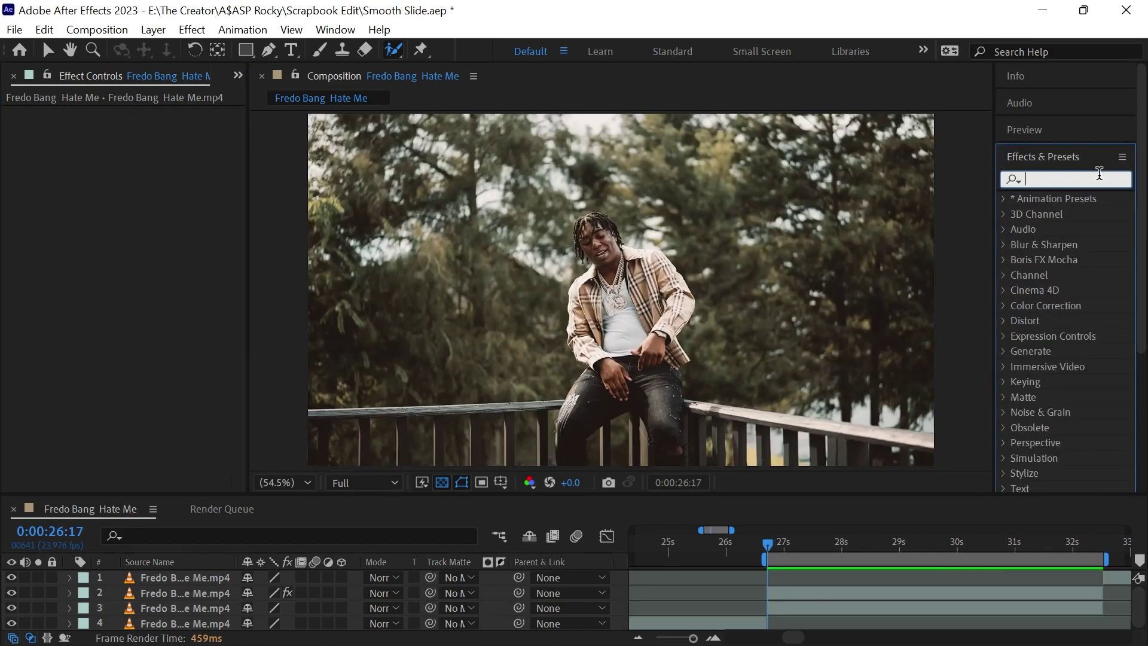
{"action": "type", "text": "off"}
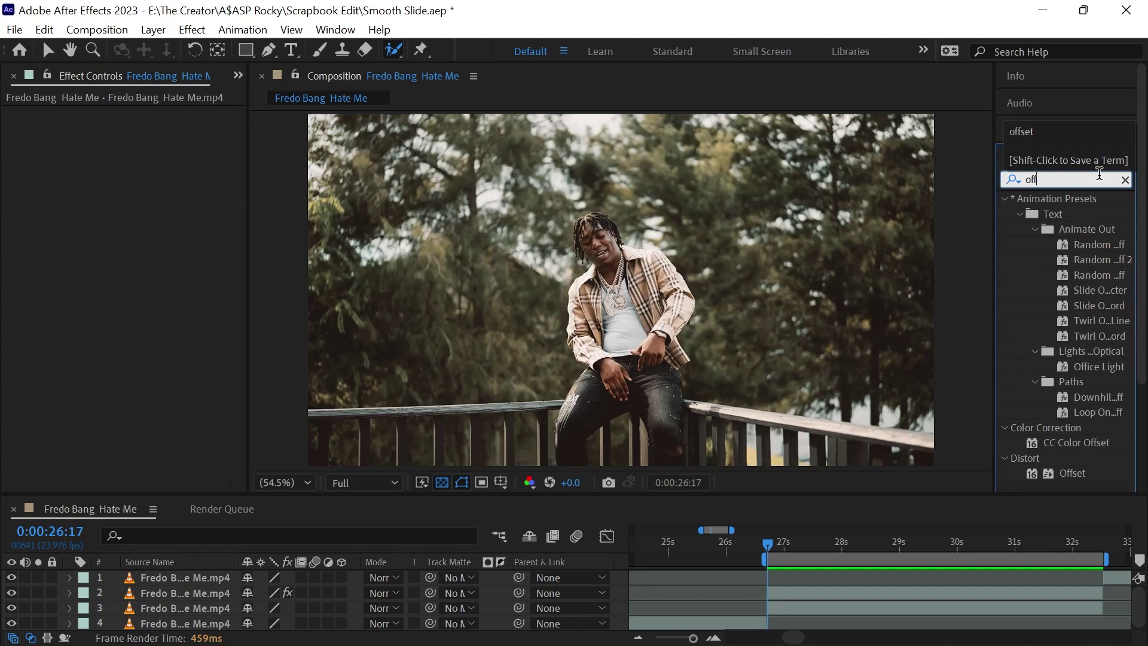
{"action": "type", "text": "set"}
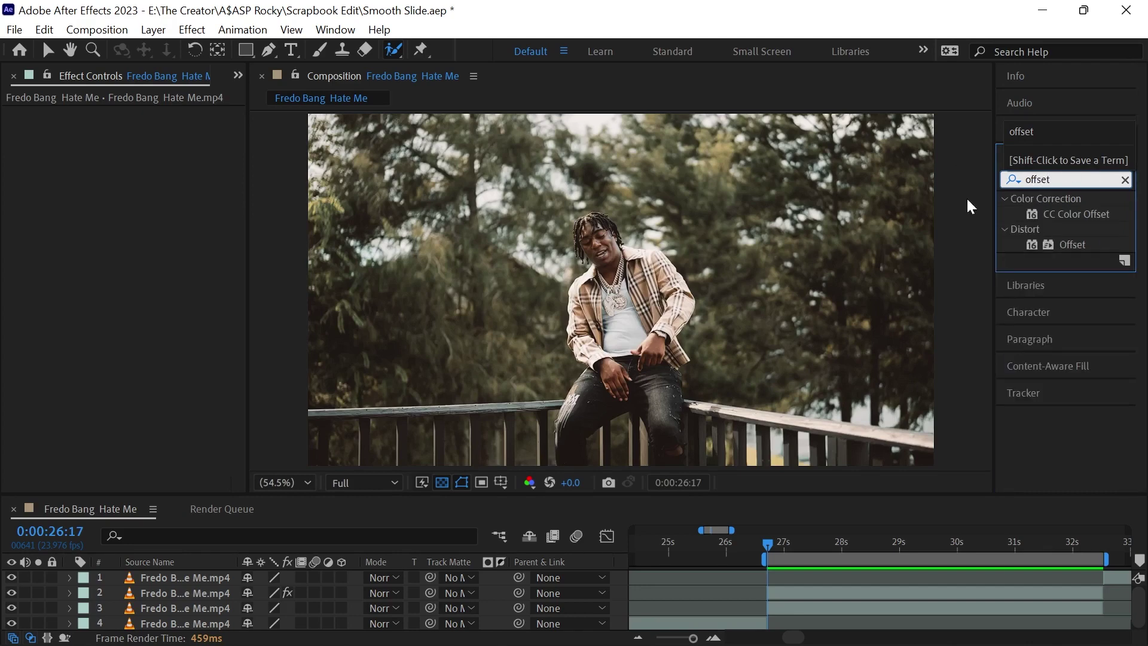
- Apply the Distort > Offset effect to layer 3
{"action": "left_click_drag", "start_coordinate": [1060, 247], "coordinate": [902, 604]}
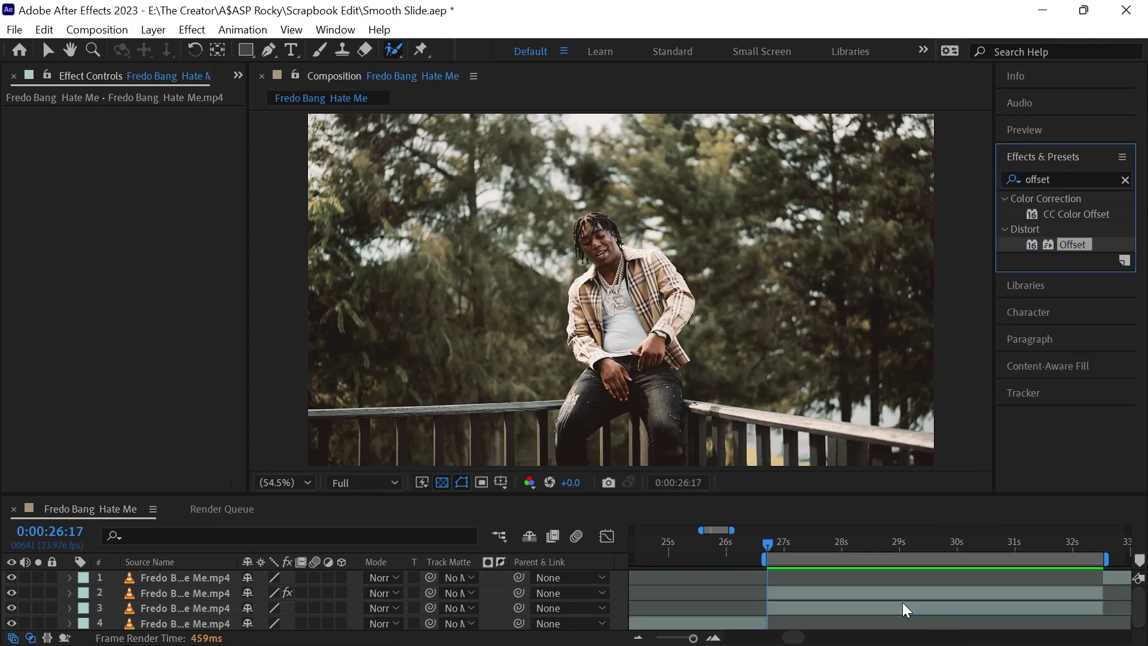
{"action": "left_click_drag", "start_coordinate": [768, 545], "coordinate": [806, 546]}
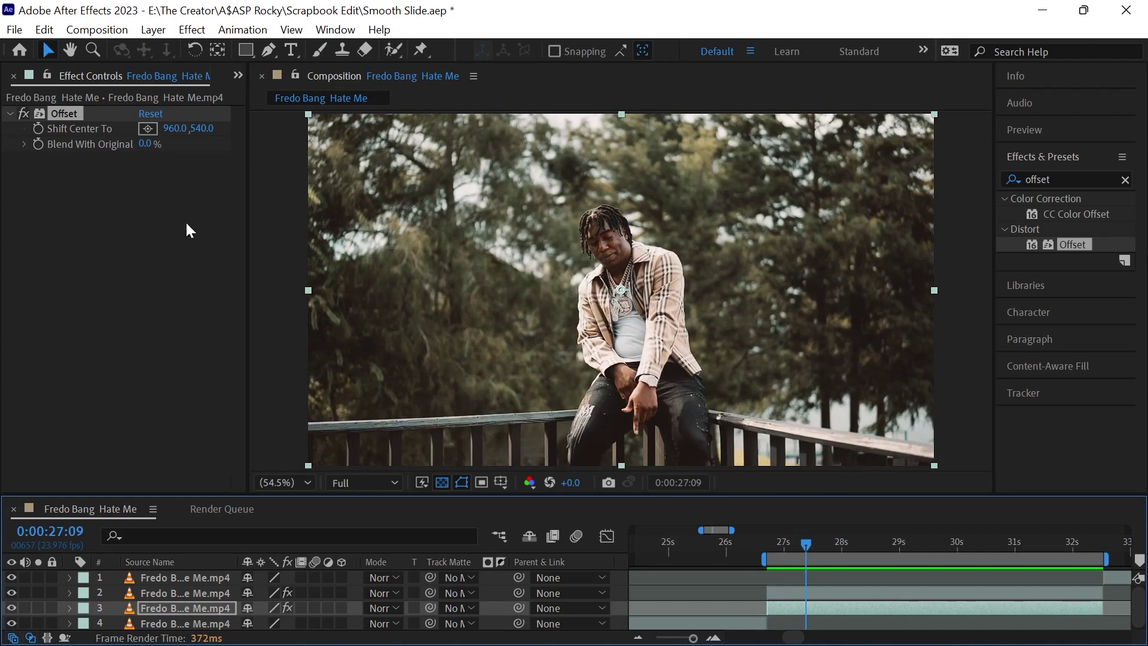
- Keyframe Offset's Shift Center To with X scrubbed higher, and set layer 2's Shift Edge to -100%
{"action": "left_click", "coordinate": [36, 129]}
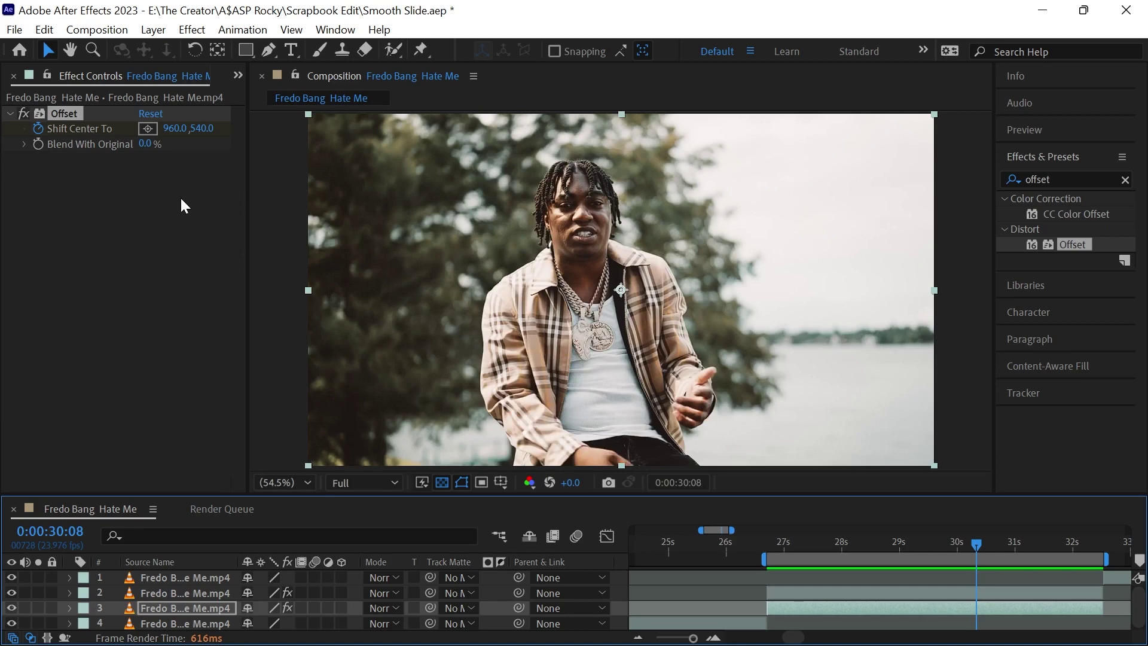
{"action": "left_click_drag", "start_coordinate": [169, 128], "coordinate": [341, 129]}
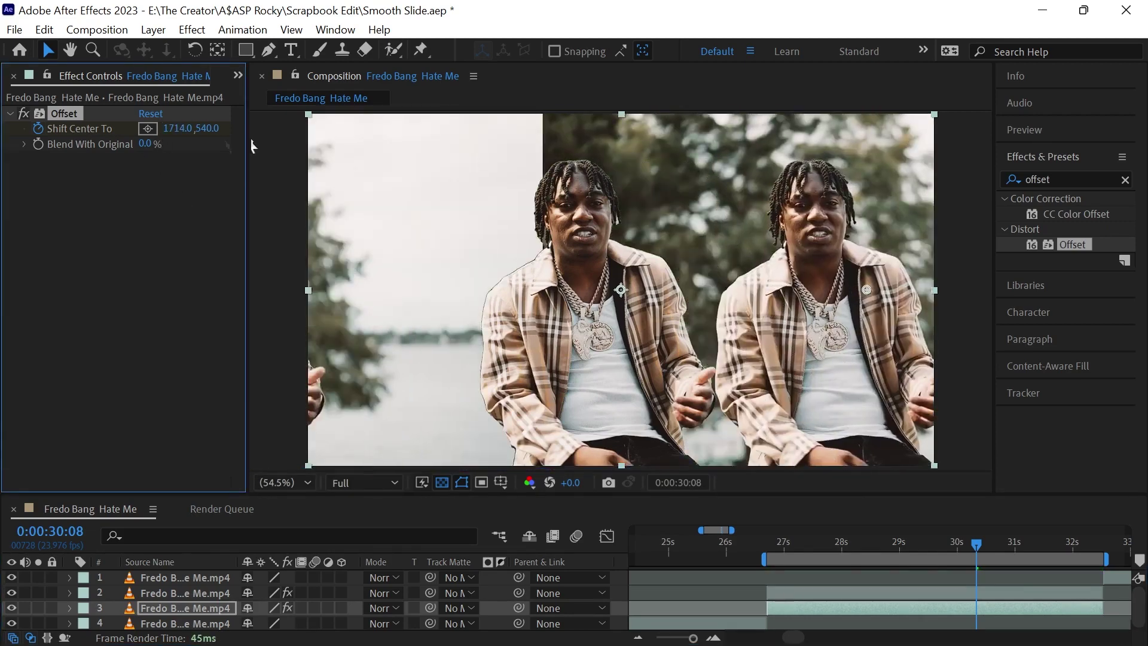
{"action": "mouse_move", "coordinate": [169, 128]}
{"action": "left_mouse_down"}
{"action": "mouse_move", "coordinate": [910, 116]}
{"action": "mouse_move", "coordinate": [875, 119]}
{"action": "left_mouse_up"}
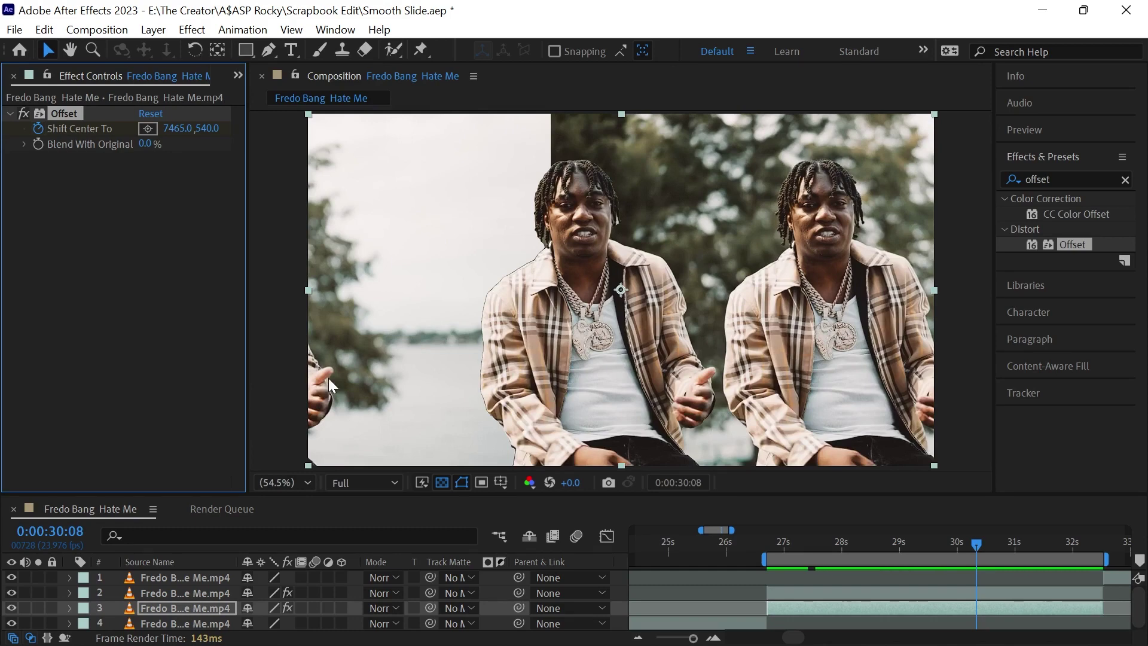
{"action": "left_click", "coordinate": [777, 595]}
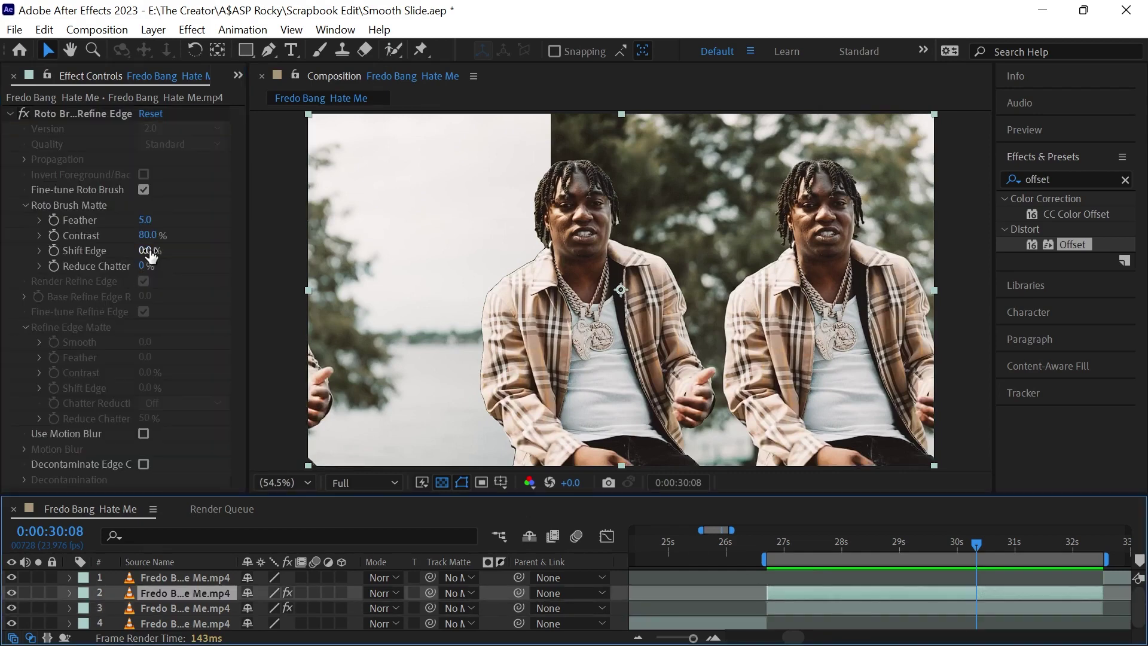
{"action": "left_click_drag", "start_coordinate": [150, 251], "coordinate": [53, 262]}
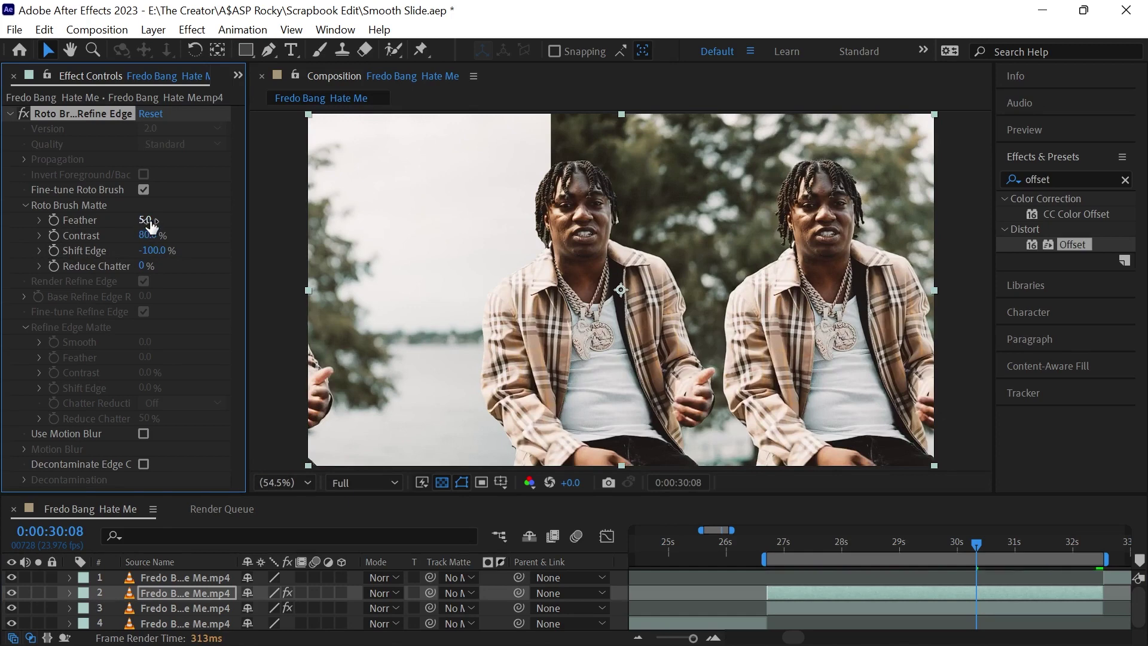
- Set layer 3's Offset Shift Center To X to about 8639 at the slide's end
{"action": "left_click", "coordinate": [799, 610]}
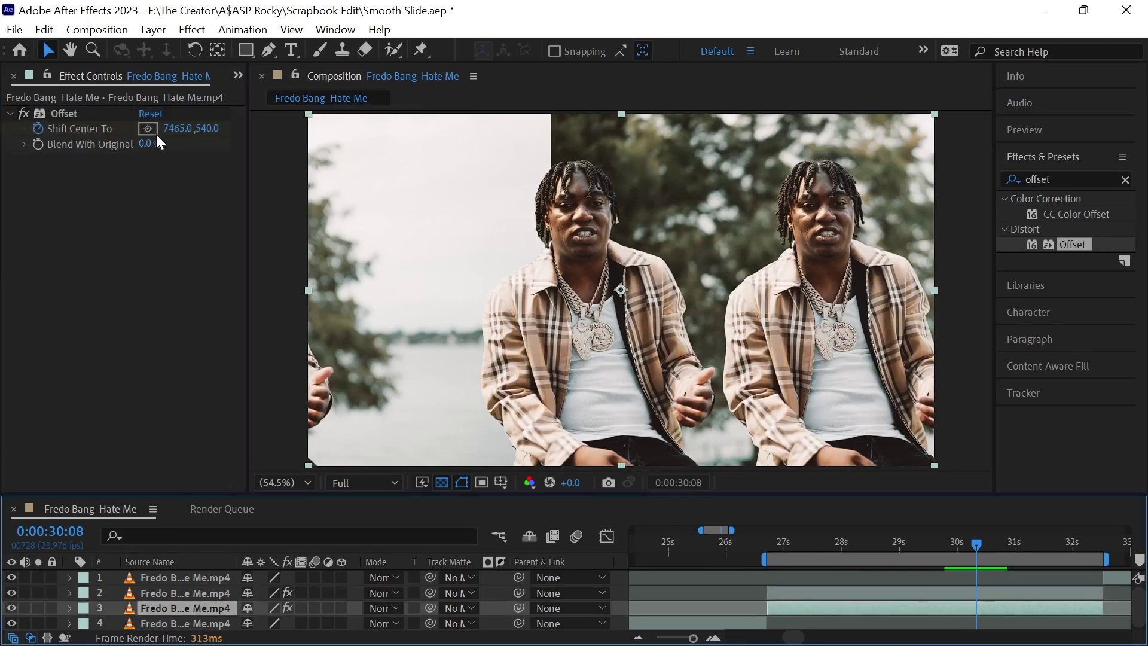
{"action": "mouse_move", "coordinate": [176, 128]}
{"action": "left_mouse_down"}
{"action": "mouse_move", "coordinate": [188, 148]}
{"action": "mouse_move", "coordinate": [372, 121]}
{"action": "mouse_move", "coordinate": [1131, 105]}
{"action": "left_mouse_up"}
- Apply Easy Ease to both Shift Center To keyframes on the background layer
{"action": "key", "text": "u"}
{"action": "key", "text": "u"}
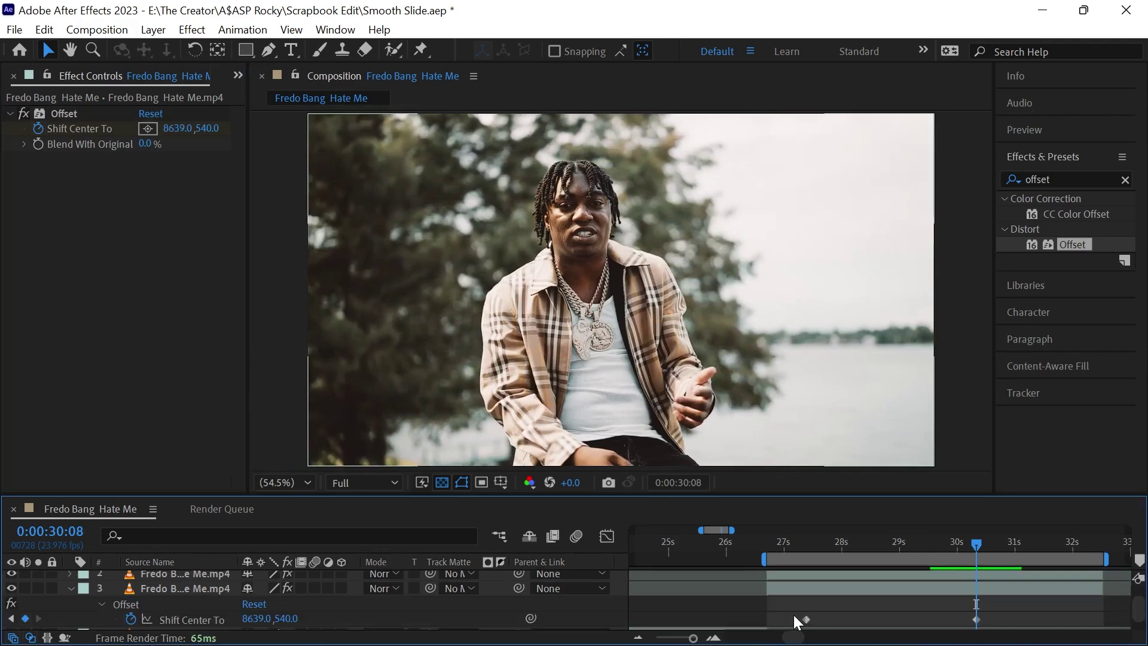
{"action": "left_click_drag", "start_coordinate": [794, 621], "coordinate": [985, 629]}
{"action": "right_click", "coordinate": [806, 619]}
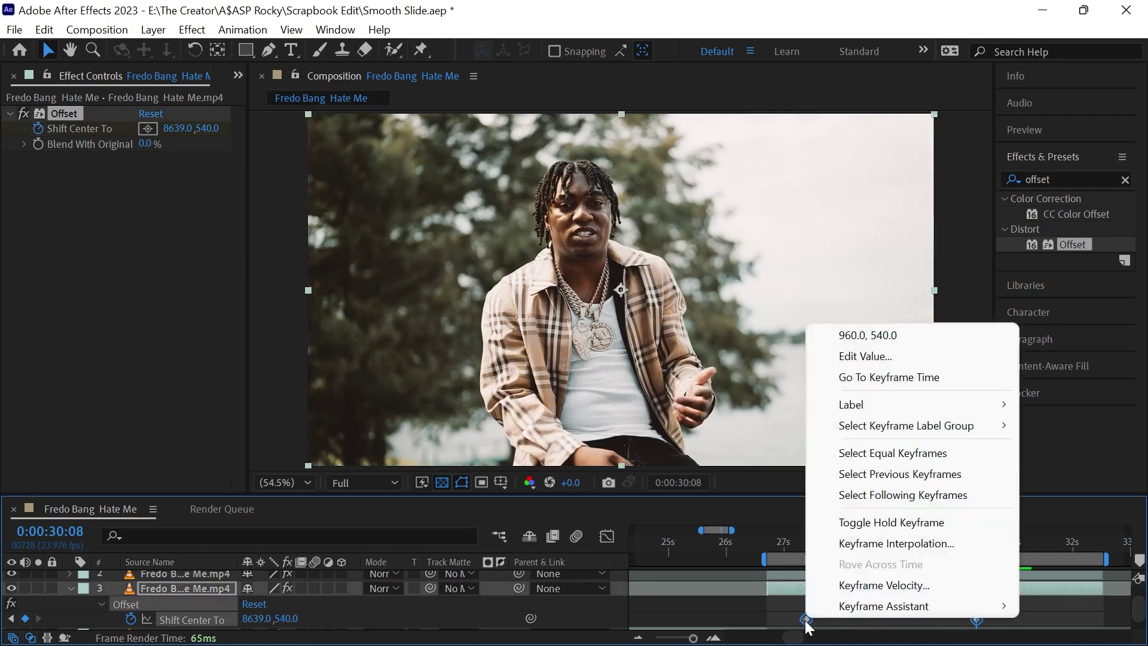
{"action": "mouse_move", "coordinate": [911, 607]}
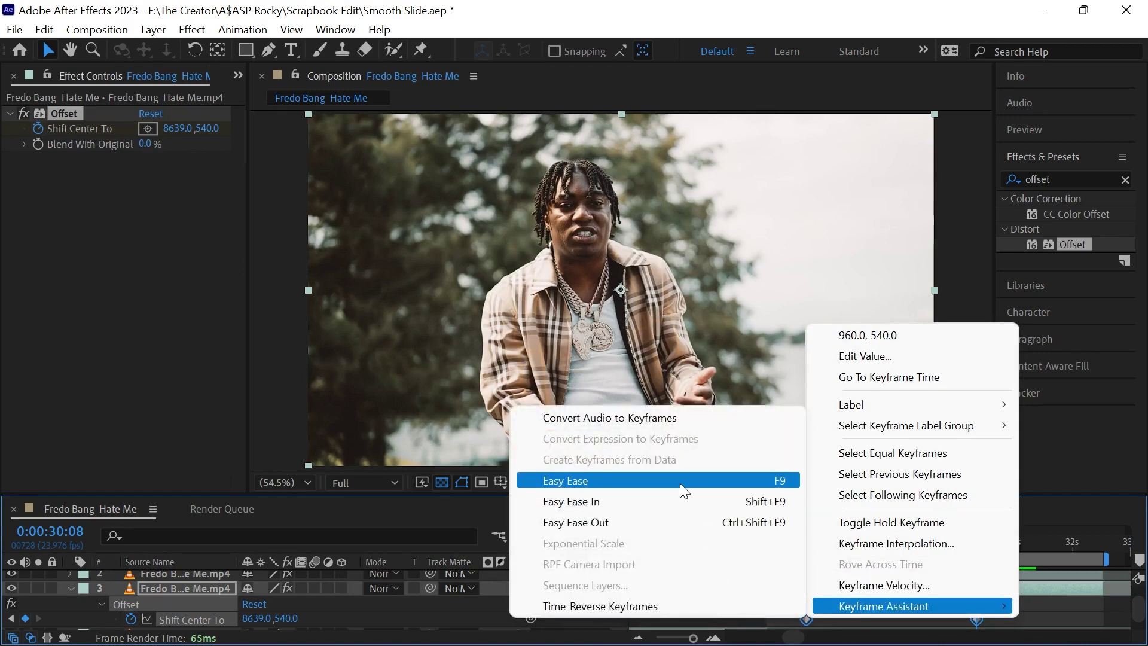
{"action": "left_click", "coordinate": [679, 483]}
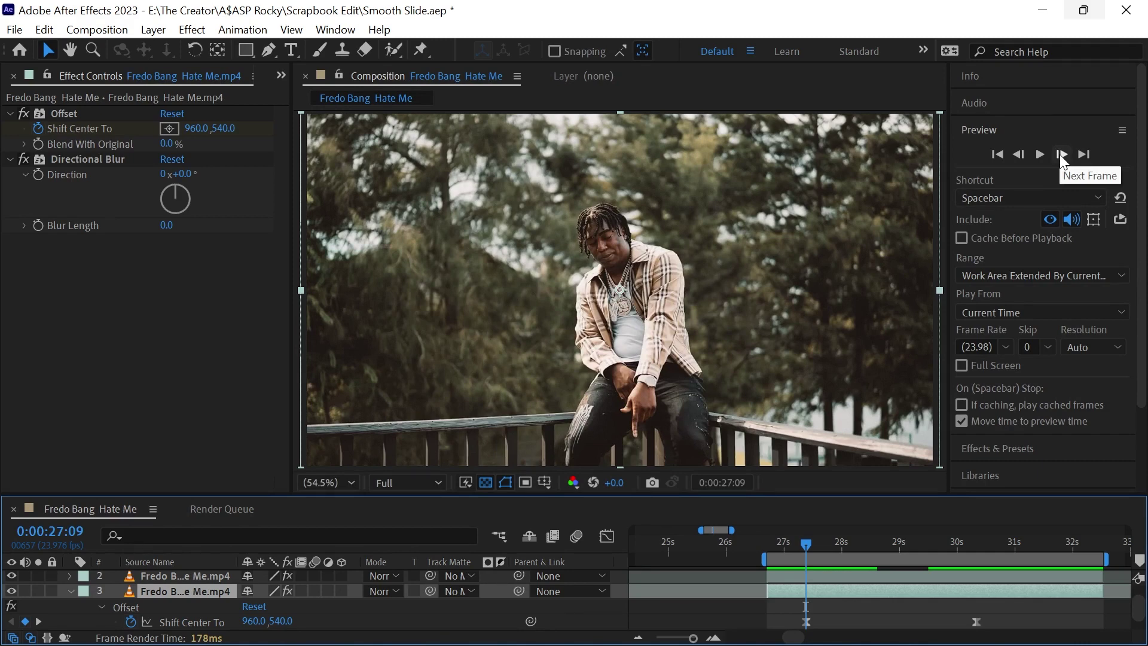
- Keyframe Directional Blur length to 90 a few frames in, then review the blur up to 30:08
{"action": "left_click", "coordinate": [1062, 155]}
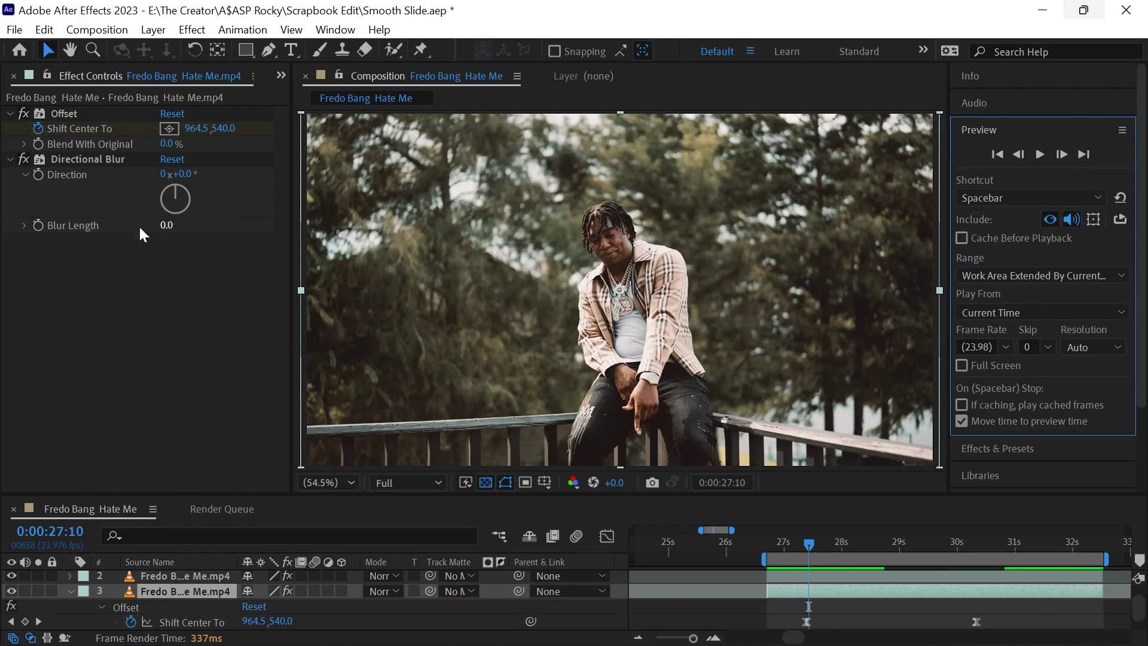
{"action": "left_click", "coordinate": [40, 224]}
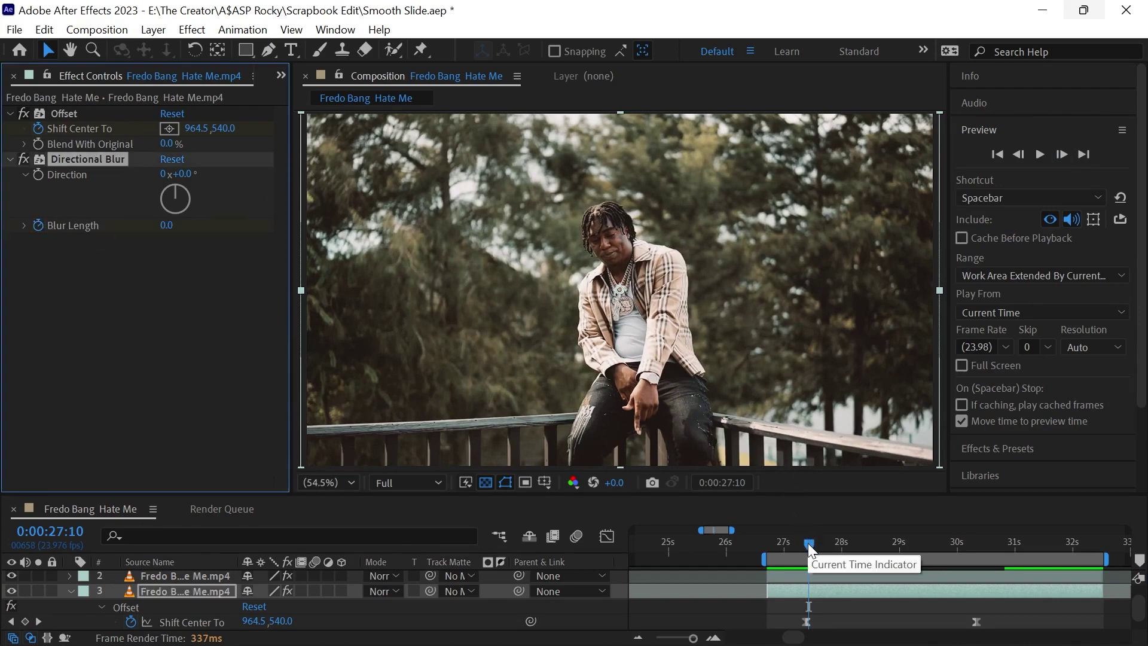
{"action": "left_click", "coordinate": [1061, 155]}
{"action": "left_click", "coordinate": [1061, 155]}
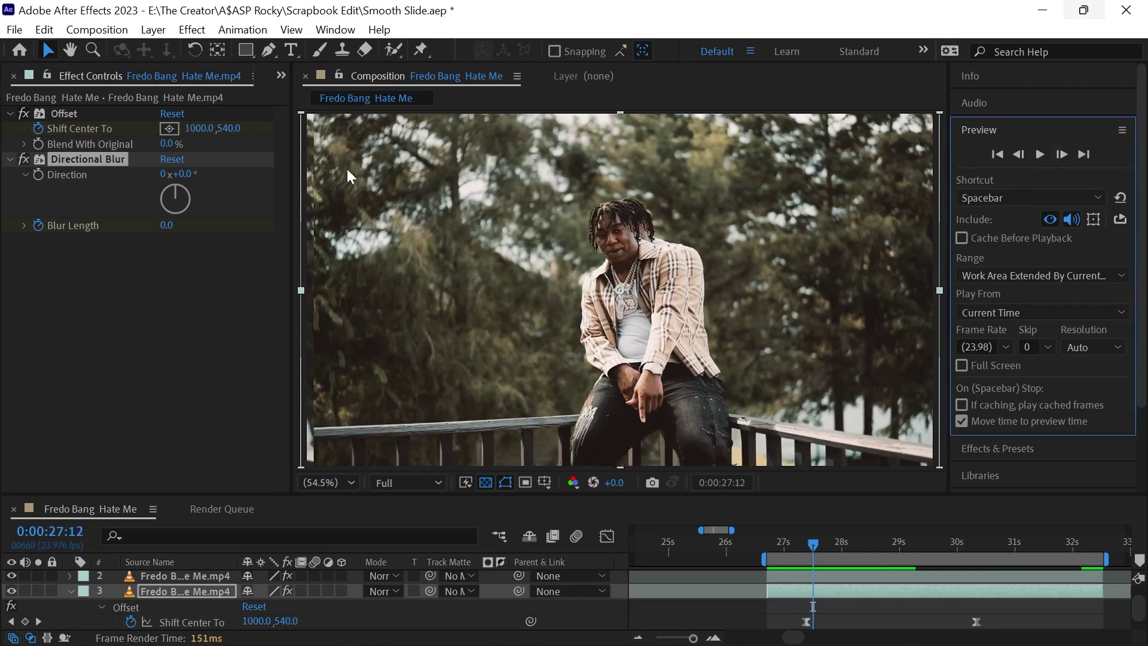
{"action": "left_click", "coordinate": [171, 226]}
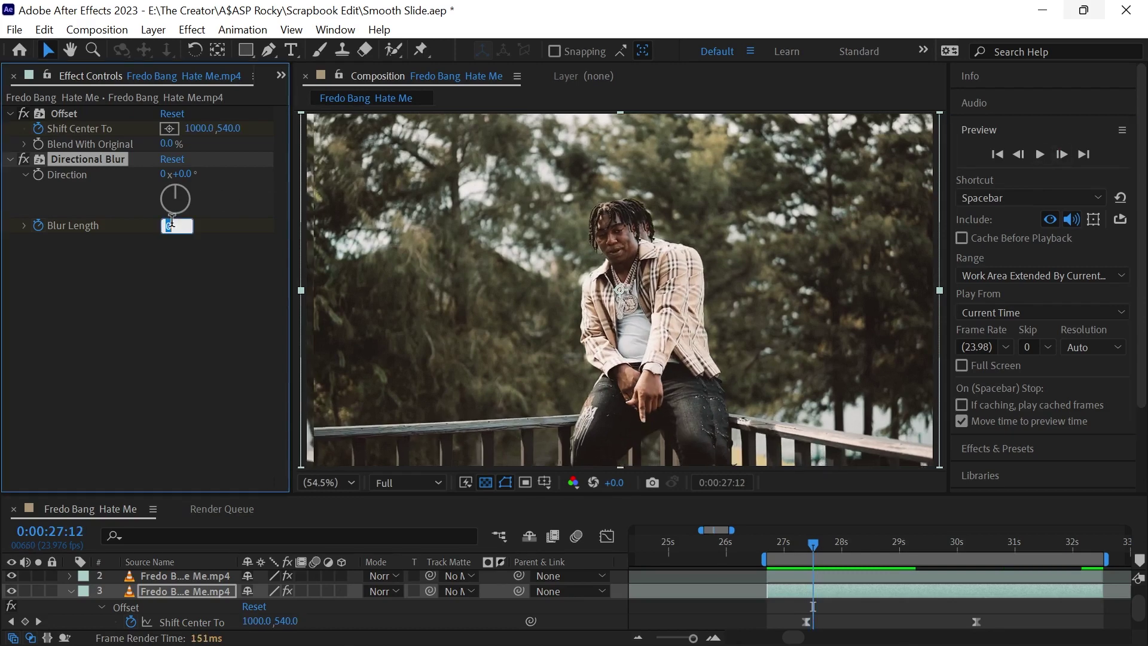
{"action": "type", "text": "90"}
{"action": "key", "text": "Return"}
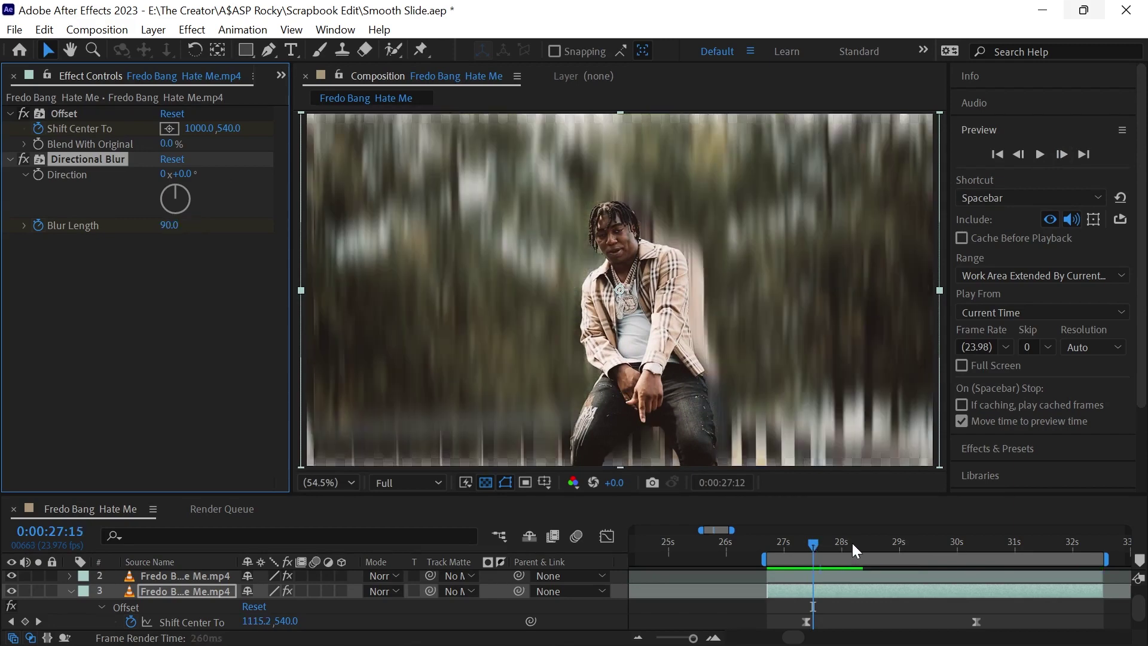
{"action": "left_click_drag", "start_coordinate": [814, 543], "coordinate": [910, 544]}
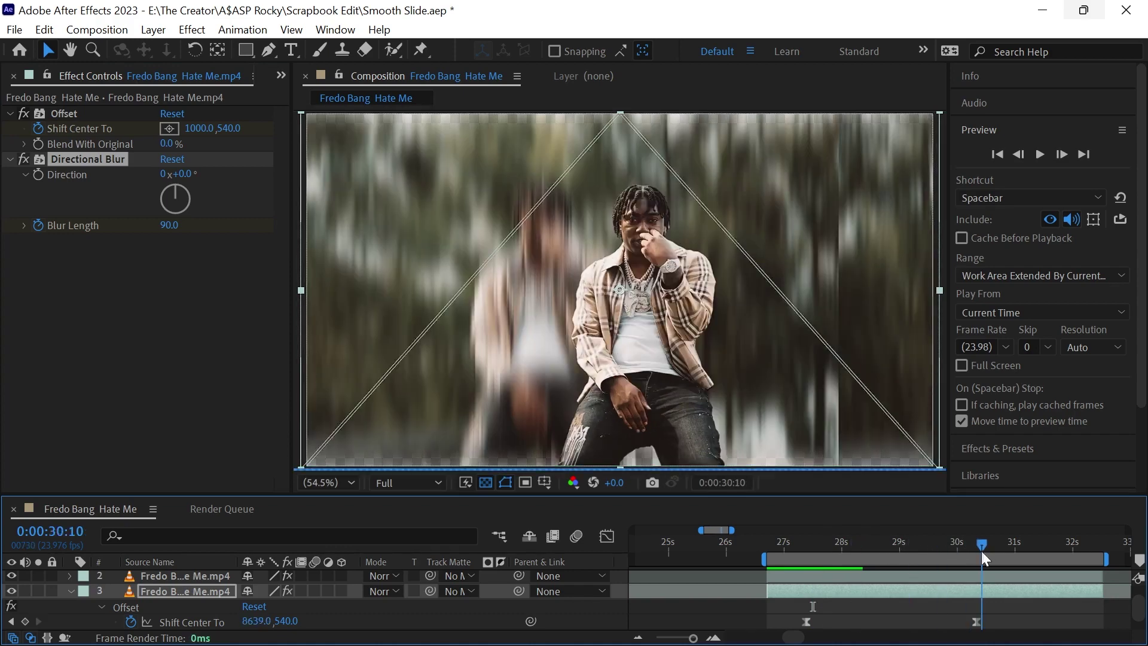
{"action": "left_click", "coordinate": [977, 545]}
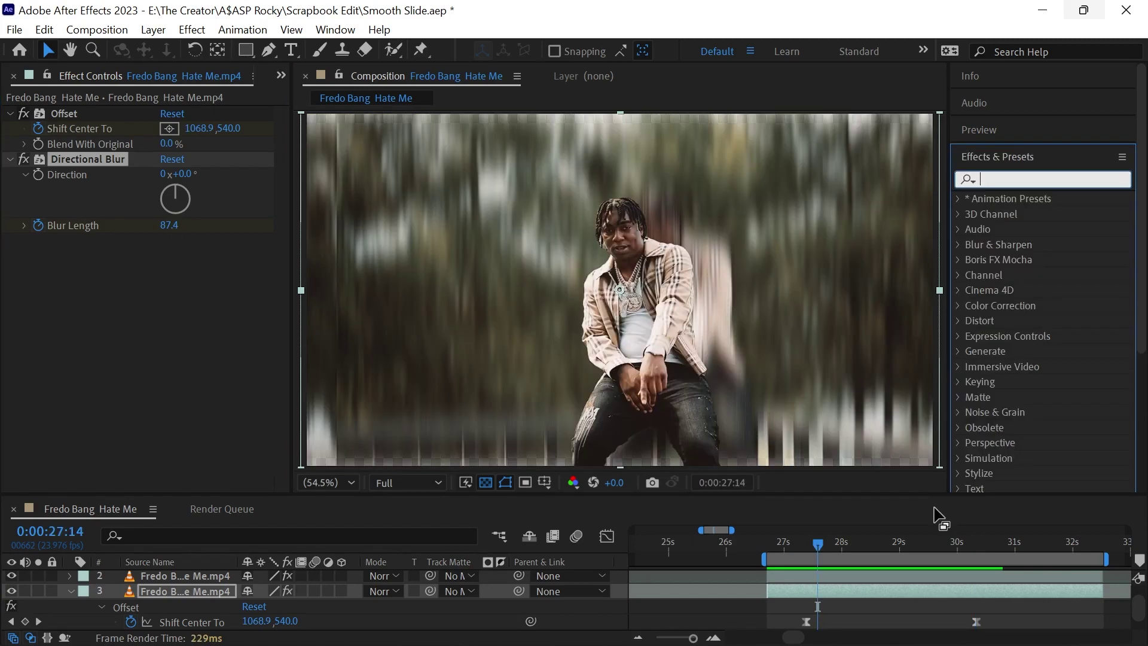
{"action": "type", "text": "motion"}
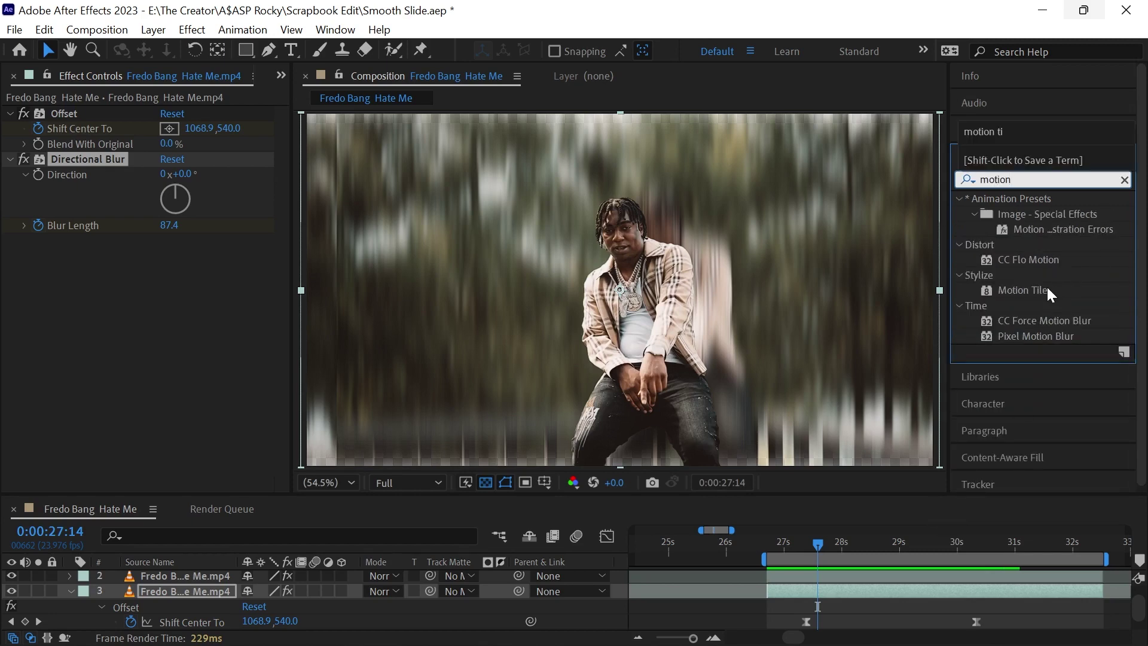
- Apply Motion Tile to layer 3 with Mirror Edges on and Output Width 140
{"action": "mouse_move", "coordinate": [1036, 290]}
{"action": "left_mouse_down"}
{"action": "mouse_move", "coordinate": [863, 422]}
{"action": "mouse_move", "coordinate": [804, 592]}
{"action": "left_mouse_up"}
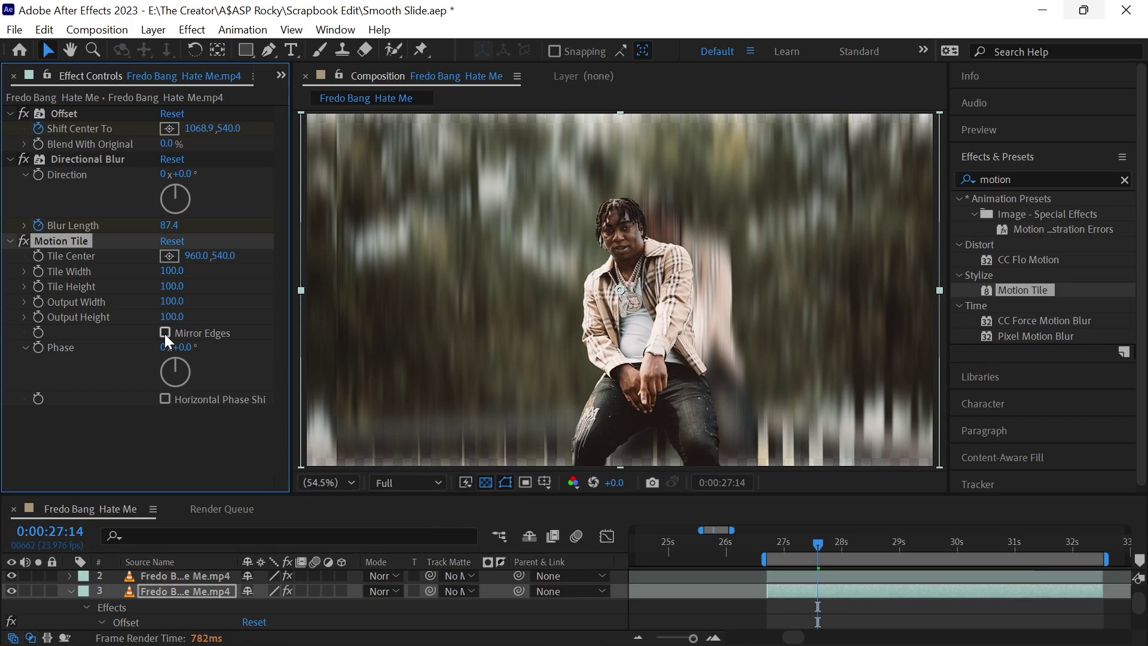
{"action": "left_click", "coordinate": [164, 334]}
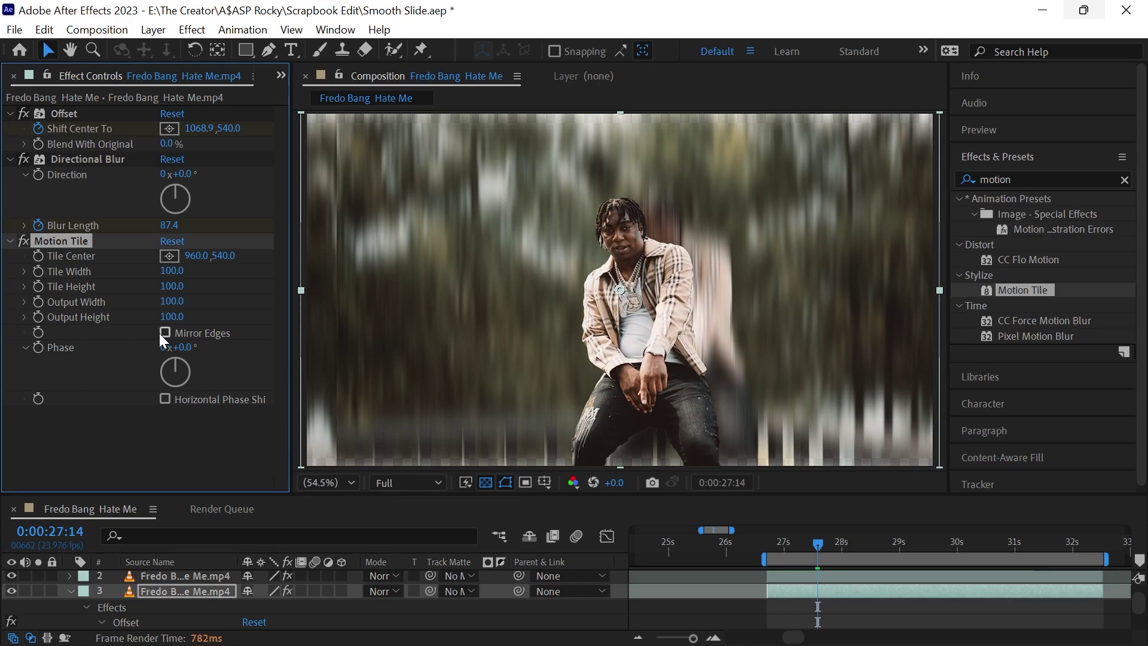
{"action": "left_click", "coordinate": [171, 302]}
{"action": "type", "text": "1"}
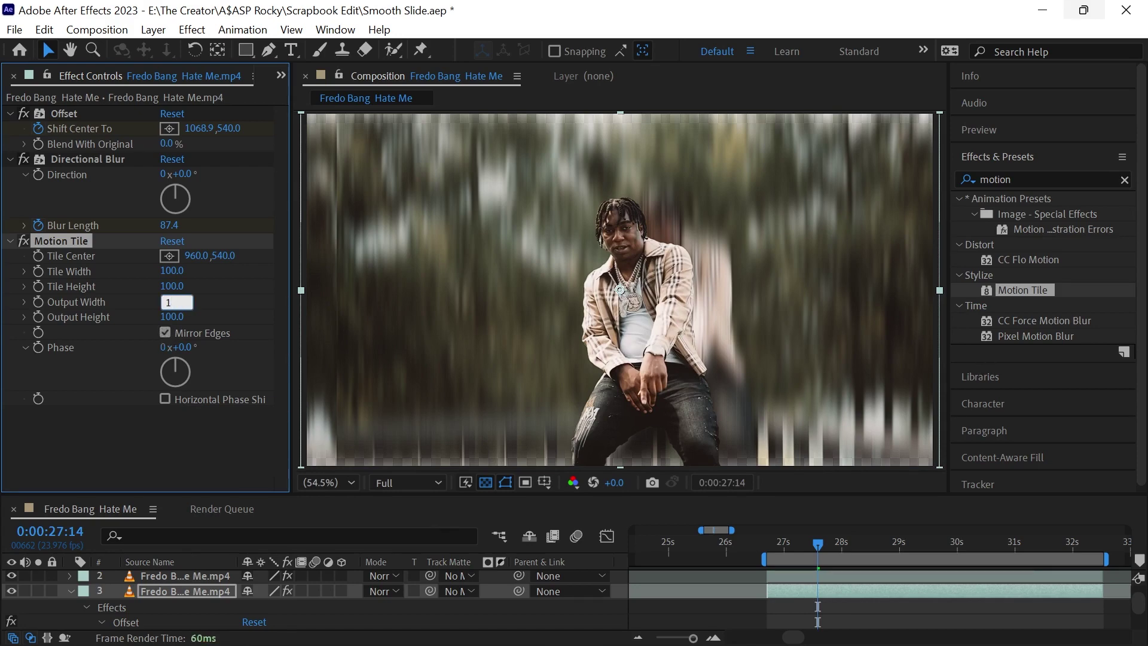
{"action": "type", "text": "40"}
{"action": "key", "text": "Return"}
- Apply Easy Ease to both Directional Blur length keyframes on layer 3
{"action": "left_click", "coordinate": [70, 591]}
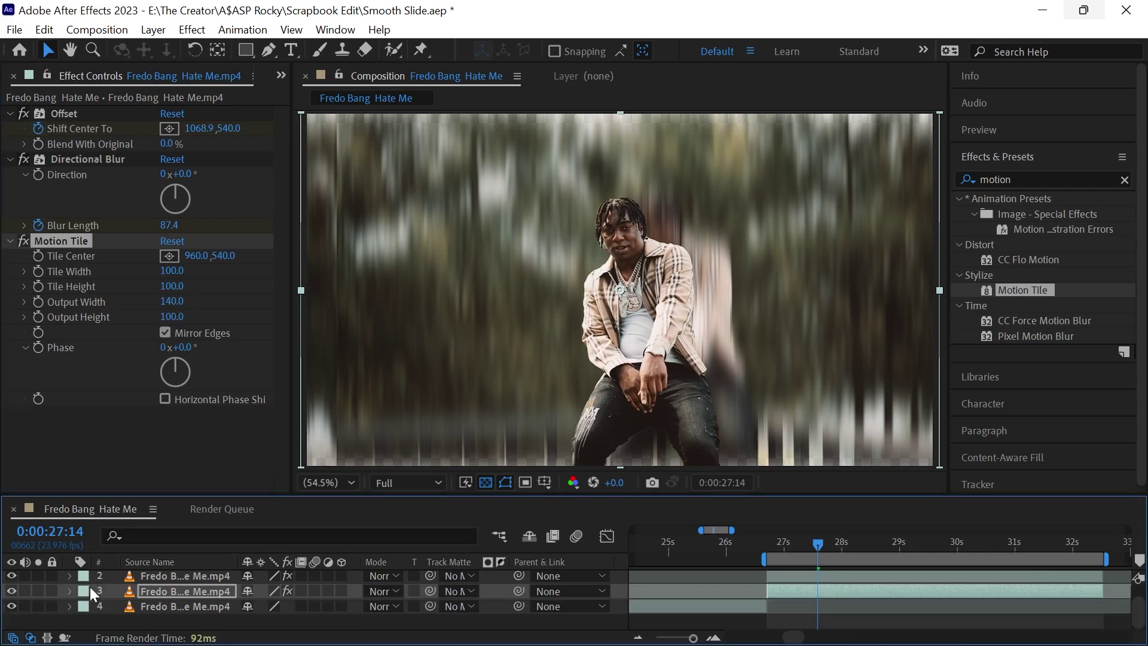
{"action": "scroll", "coordinate": [90, 587], "scroll_direction": "up", "scroll_amount": 1}
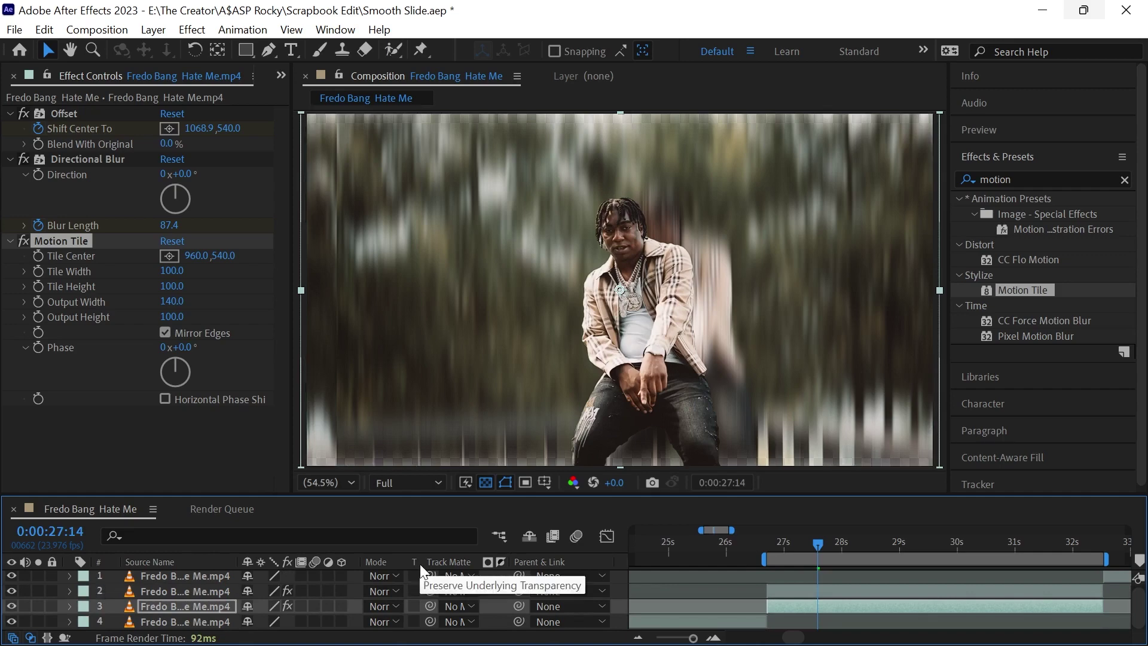
{"action": "key", "text": "u"}
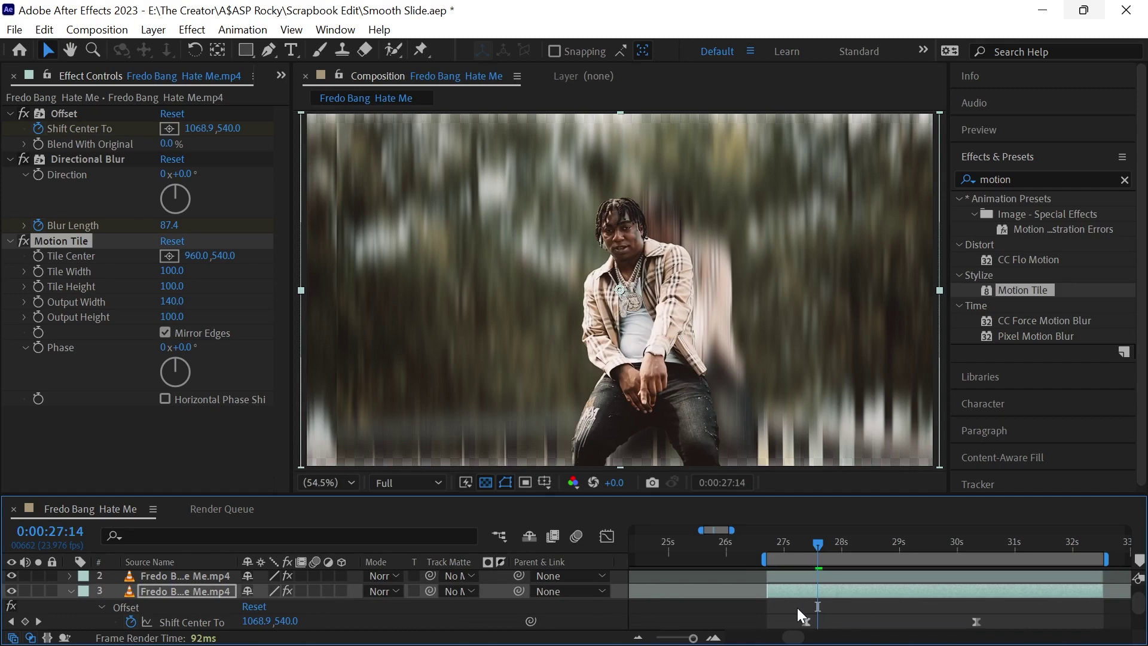
{"action": "scroll", "coordinate": [797, 607], "scroll_direction": "down", "scroll_amount": 1}
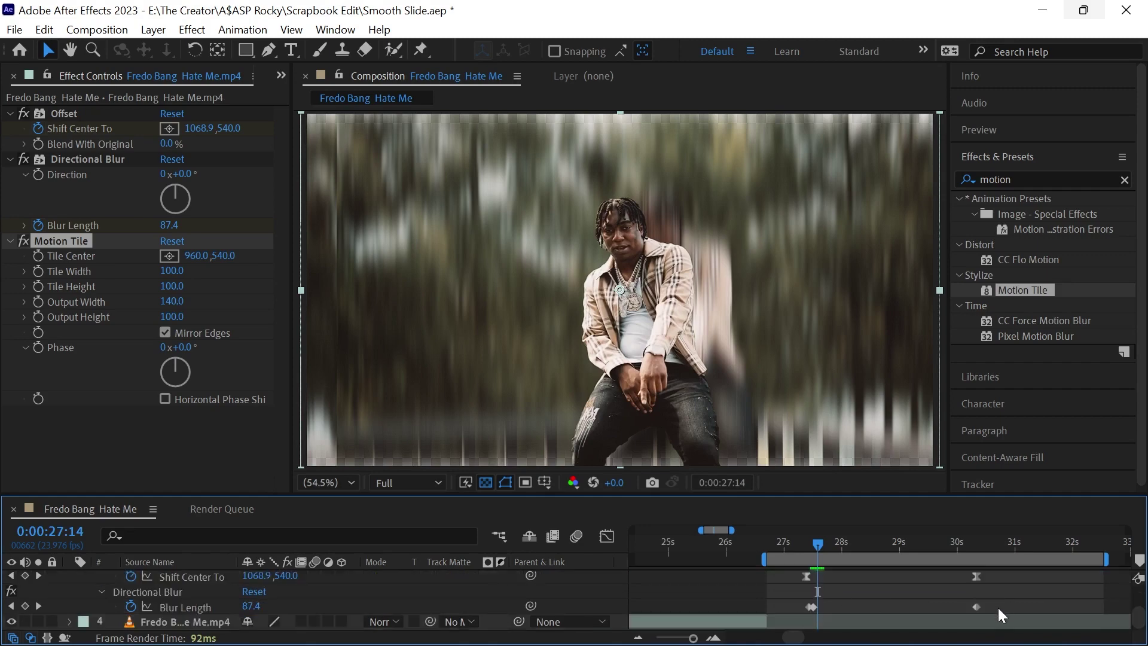
{"action": "left_click_drag", "start_coordinate": [994, 607], "coordinate": [809, 613]}
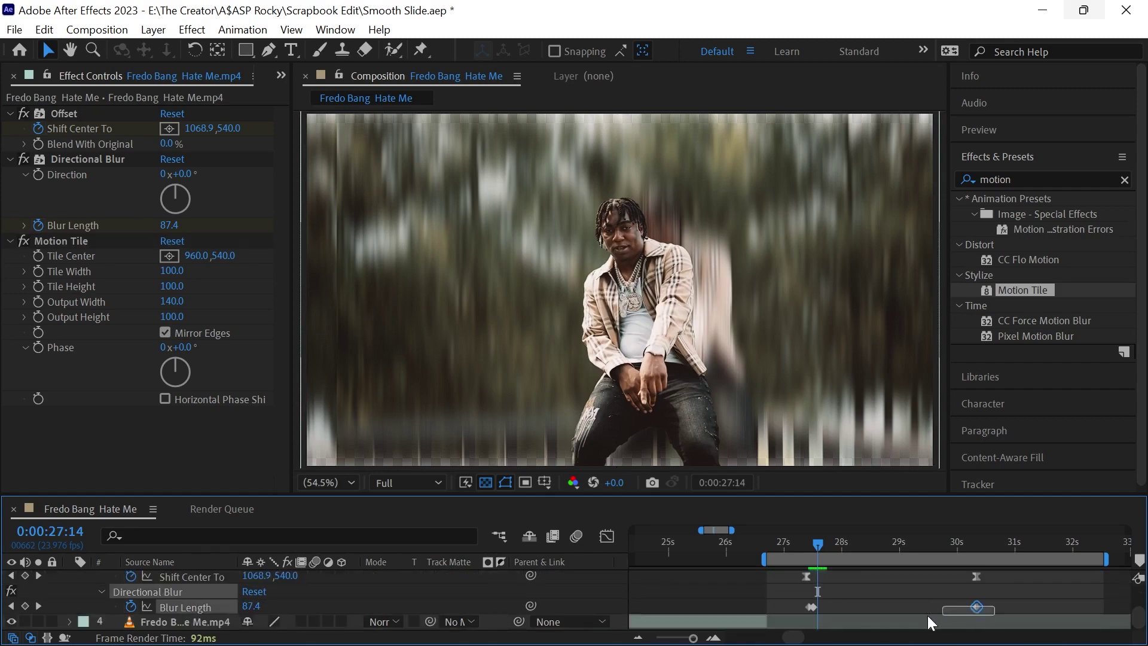
{"action": "left_click", "coordinate": [812, 607]}
{"action": "right_click", "coordinate": [812, 607]}
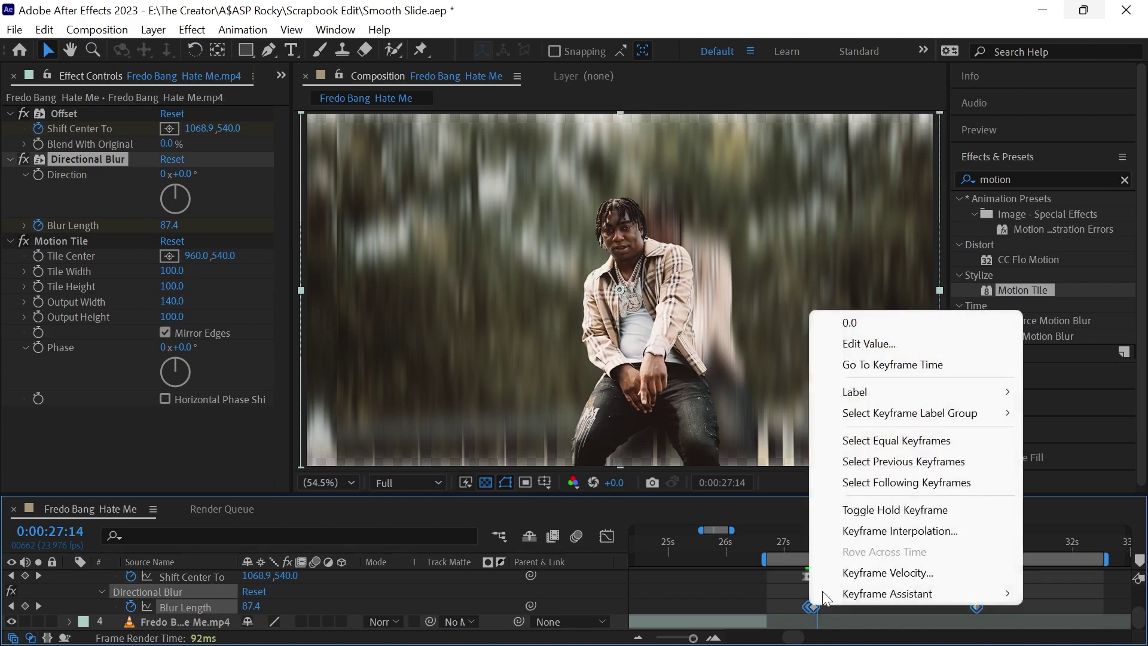
{"action": "mouse_move", "coordinate": [915, 593]}
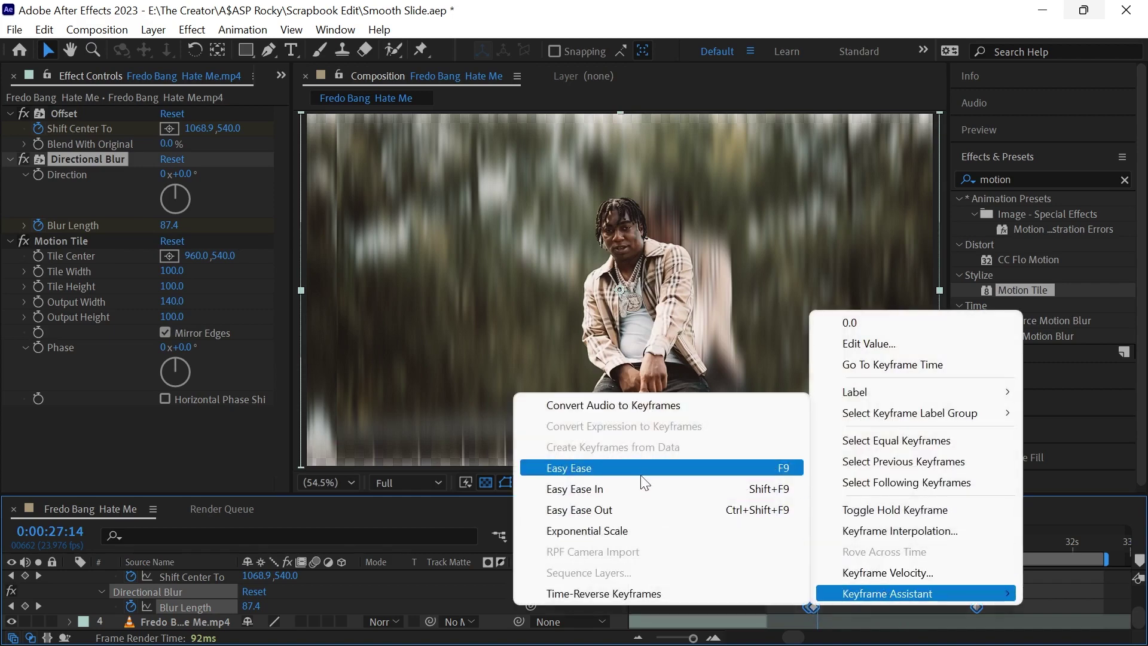
{"action": "left_click", "coordinate": [641, 470]}
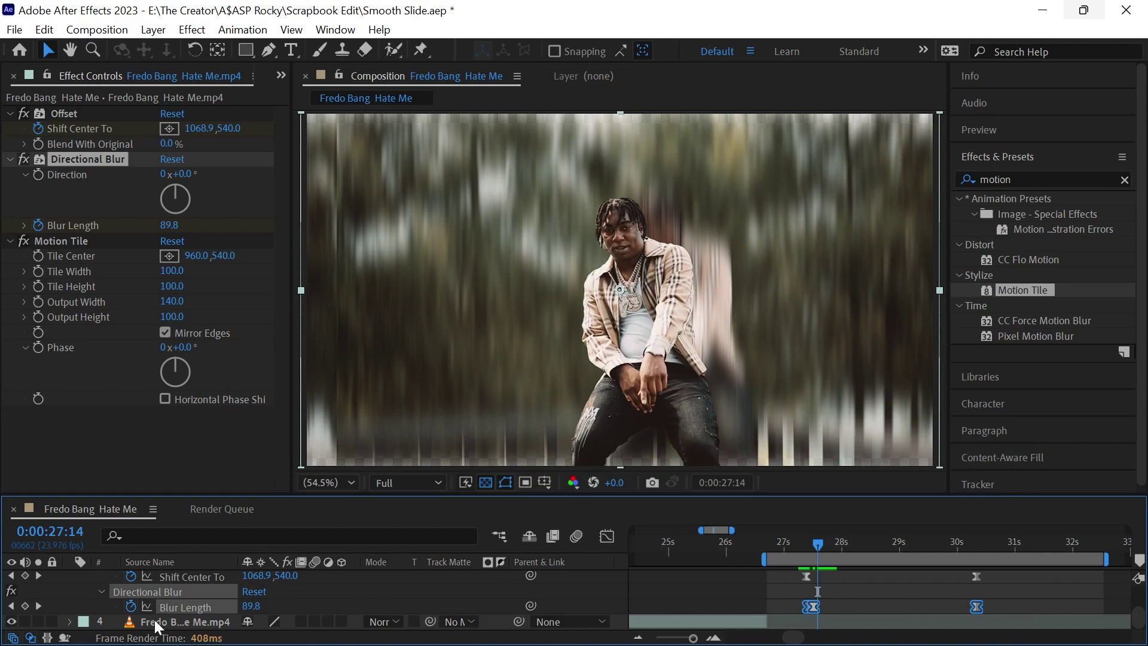
{"action": "scroll", "coordinate": [155, 620], "scroll_direction": "up", "scroll_amount": 3}
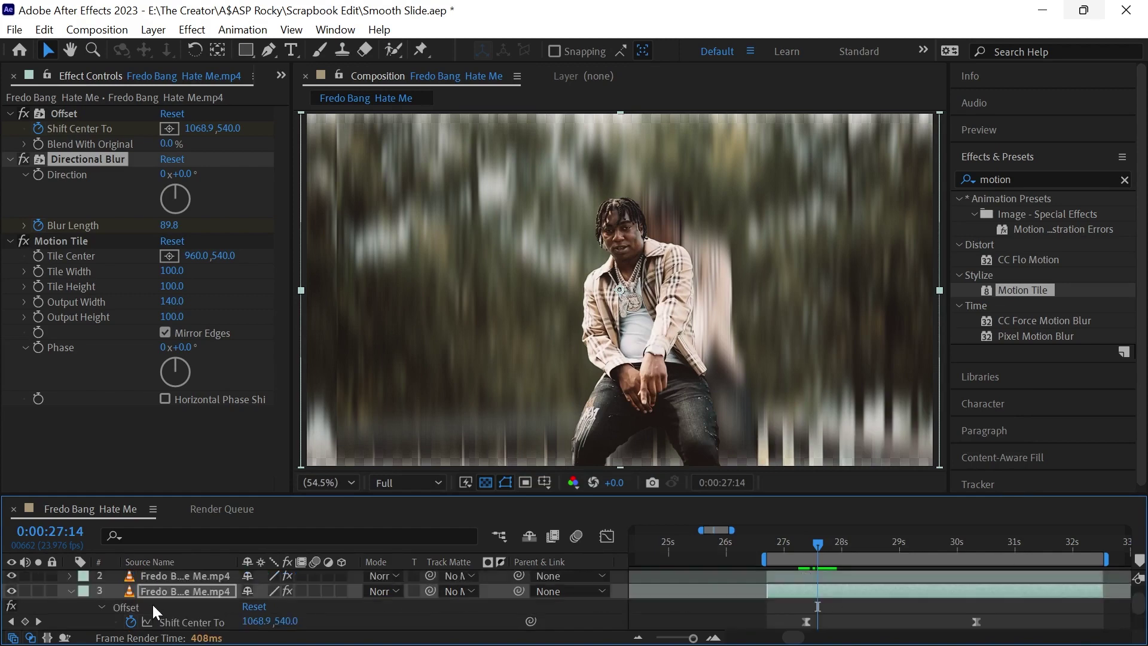
- Collapse layer 3's animated properties and select the background layer 3 in the timeline
{"action": "left_click", "coordinate": [71, 590]}
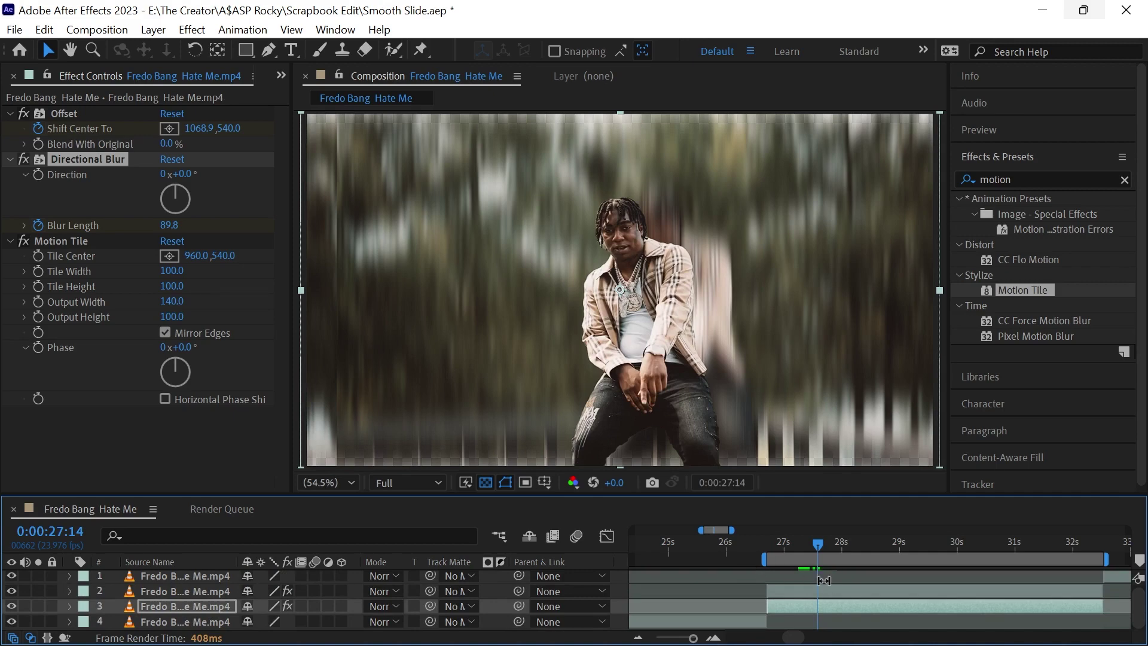
{"action": "left_click", "coordinate": [884, 607]}
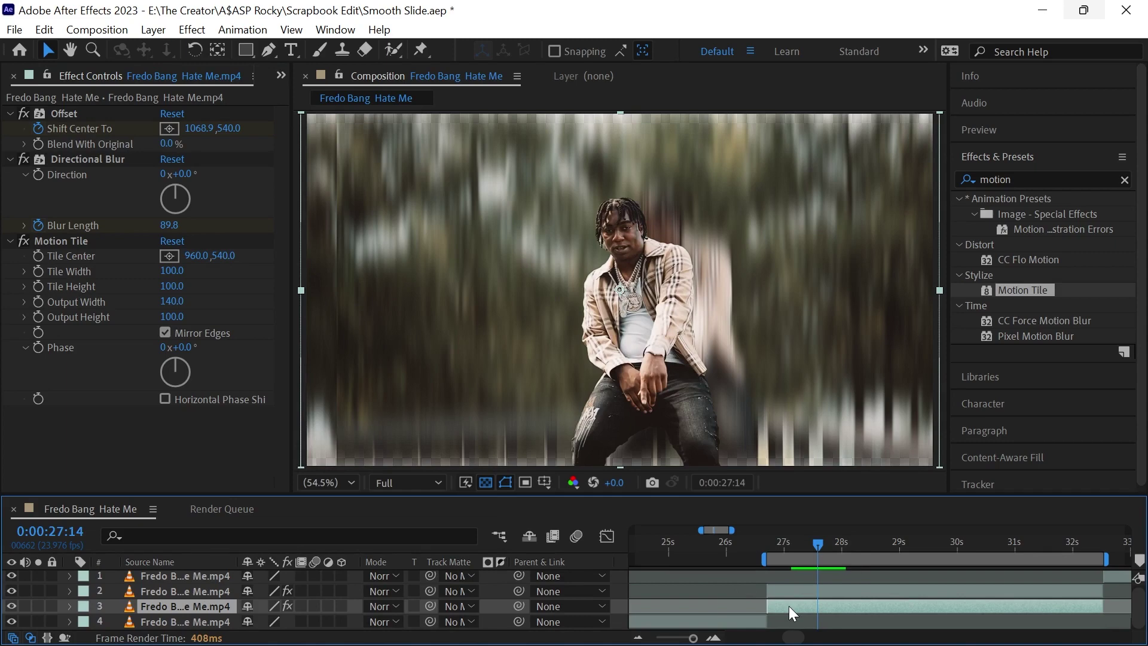